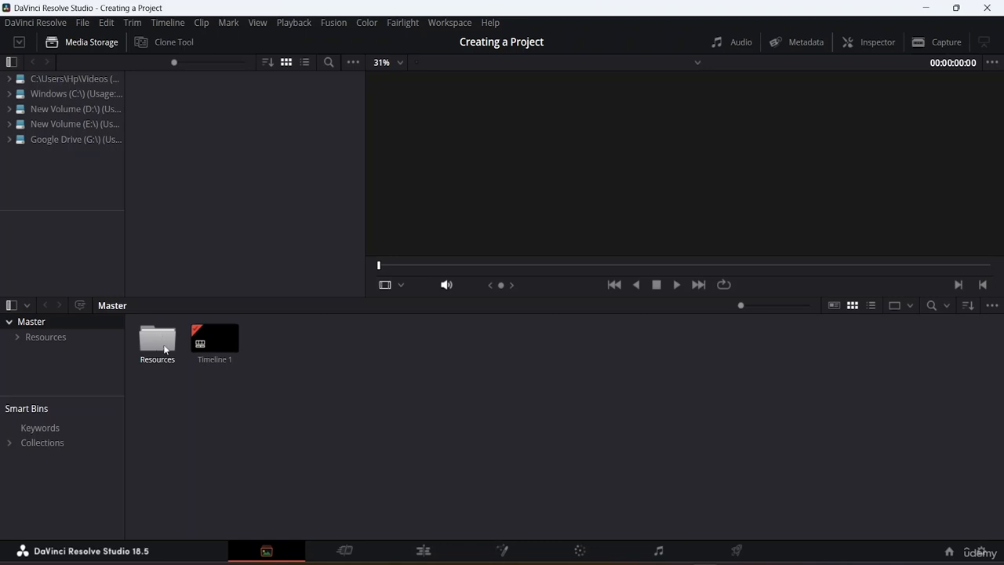
Open the Videos bin inside Resources in the media pool and preview its clips
double_click(163, 341)
double_click(256, 344)
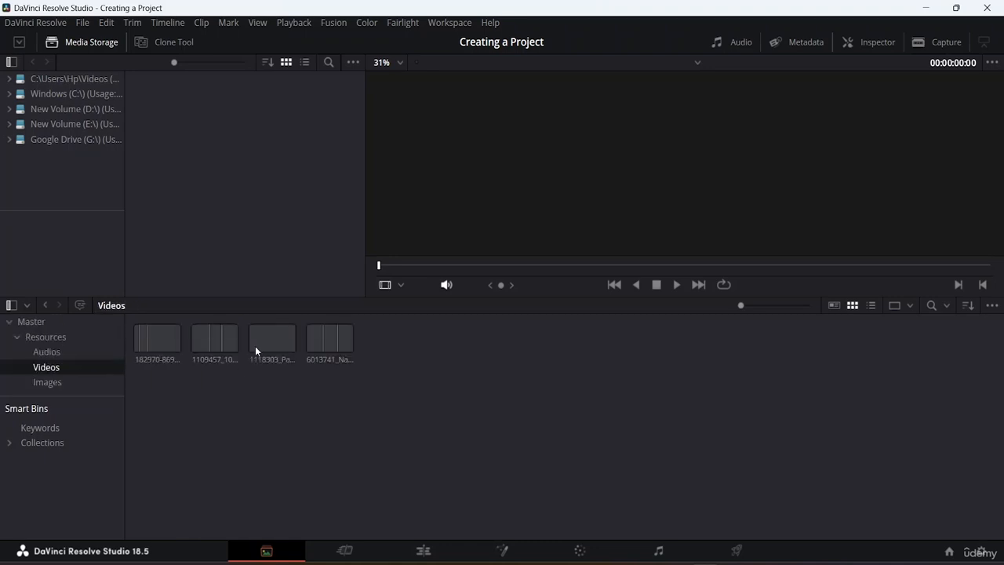
click(198, 331)
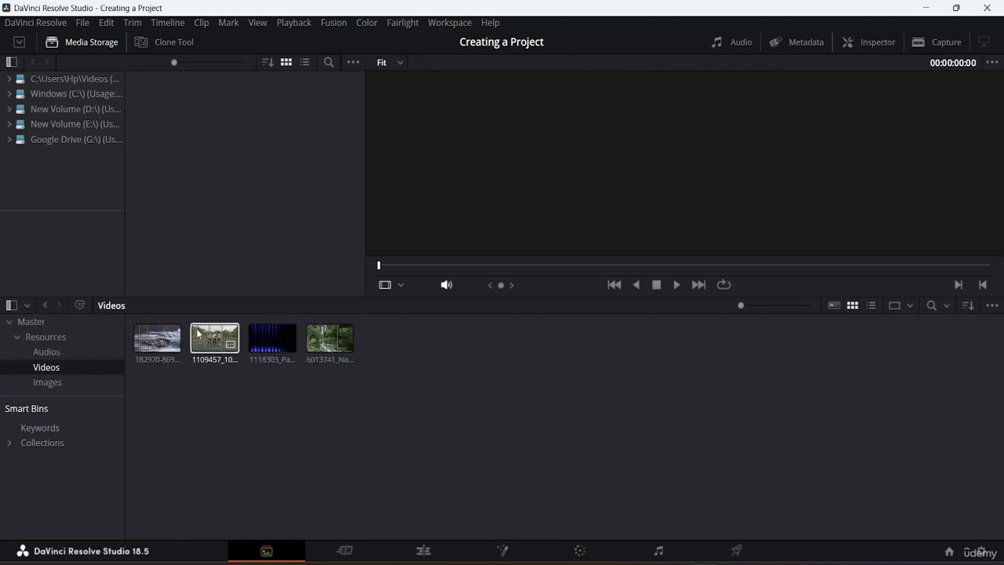
click(315, 332)
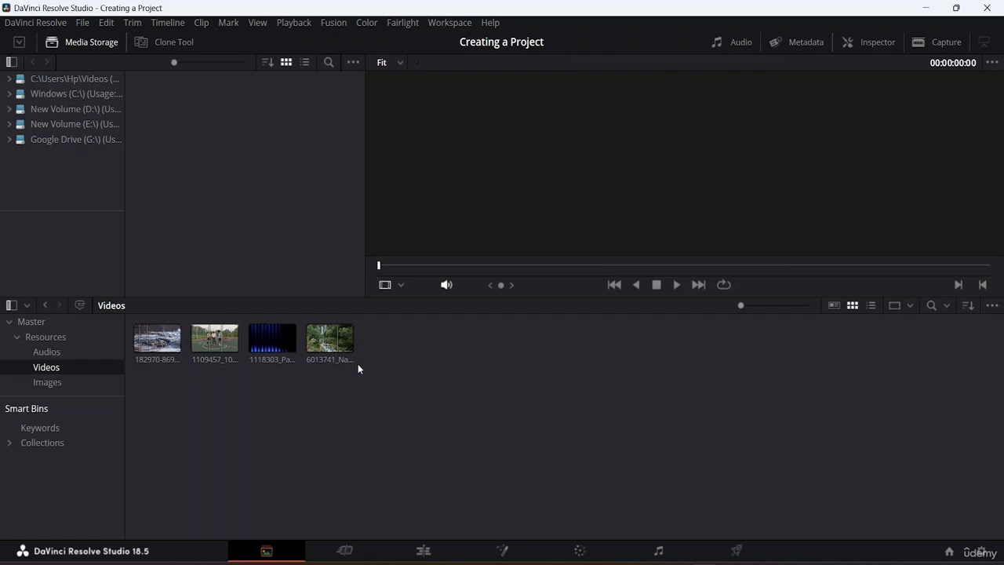
click(162, 343)
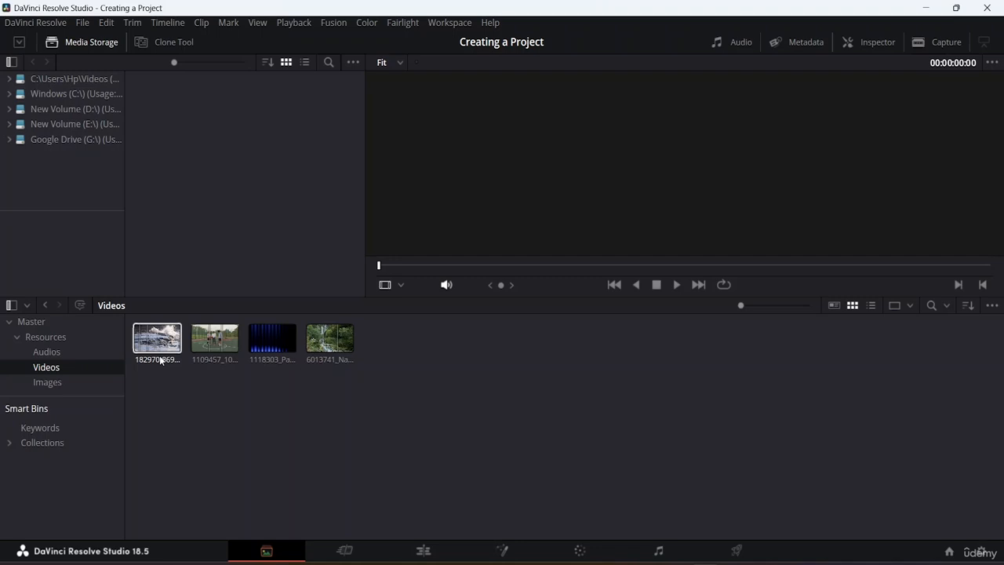
click(450, 364)
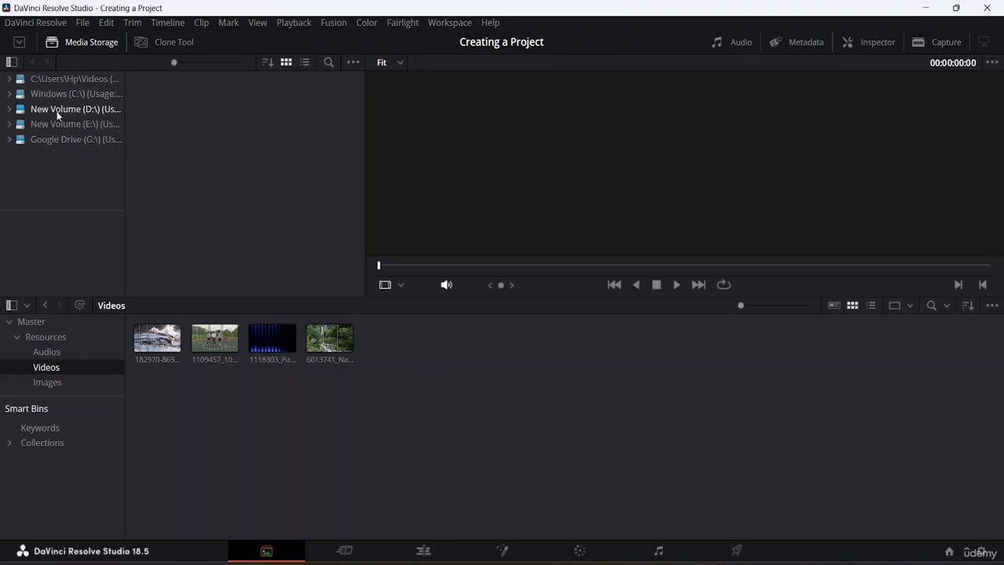
Import 3343679-hd_1920_1080_30fps.mp4 from the E: drive's Da Vinci Resource File Videos folder into the Videos bin
click(62, 123)
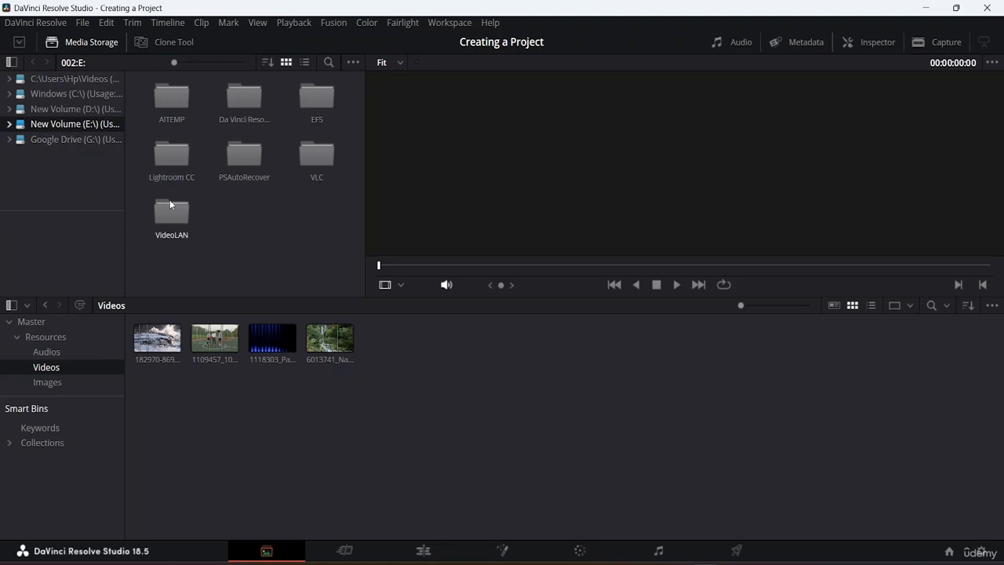
double_click(245, 95)
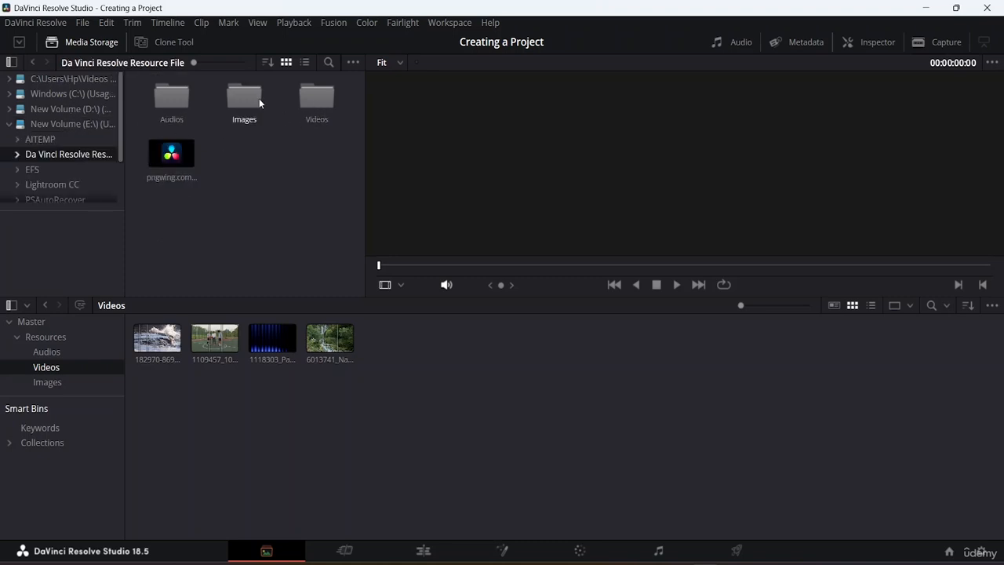
double_click(320, 107)
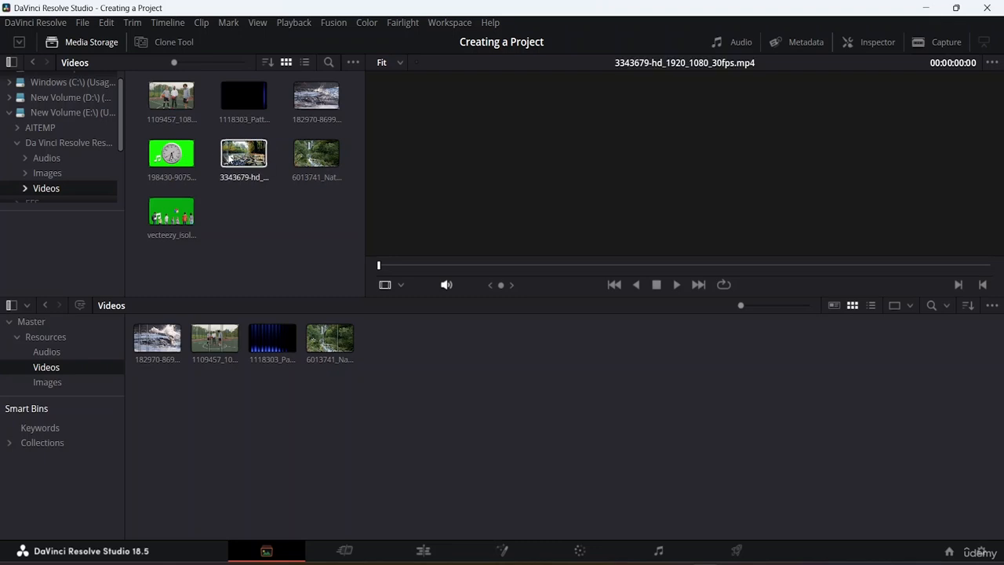
click(243, 156)
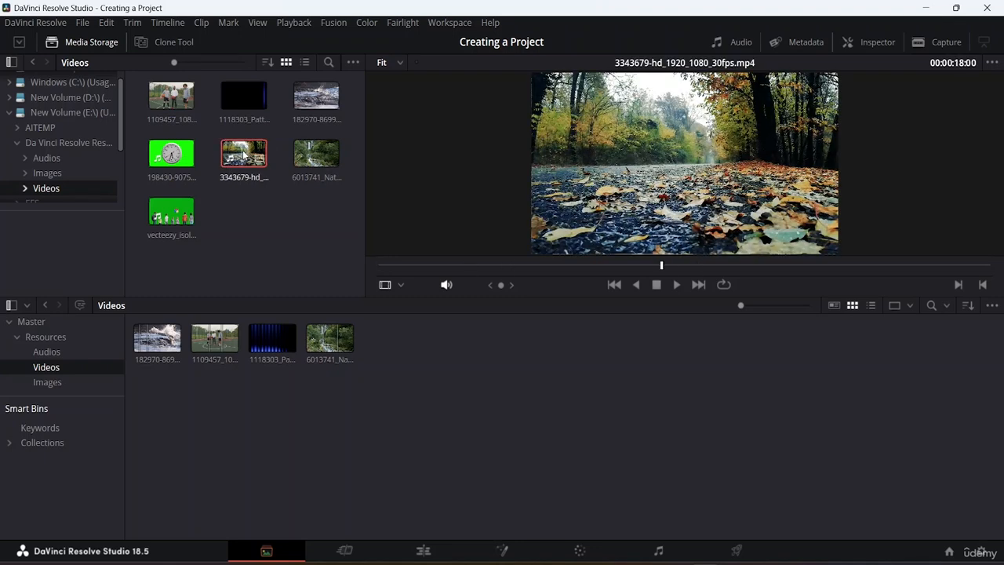
drag(242, 155, 413, 354)
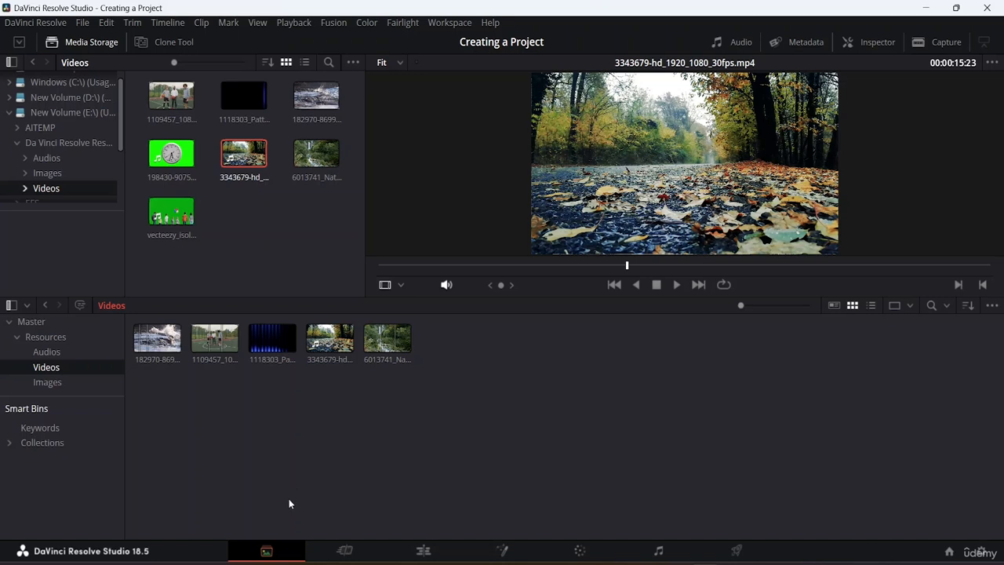
Switch to the Edit page and show the media pool
click(338, 547)
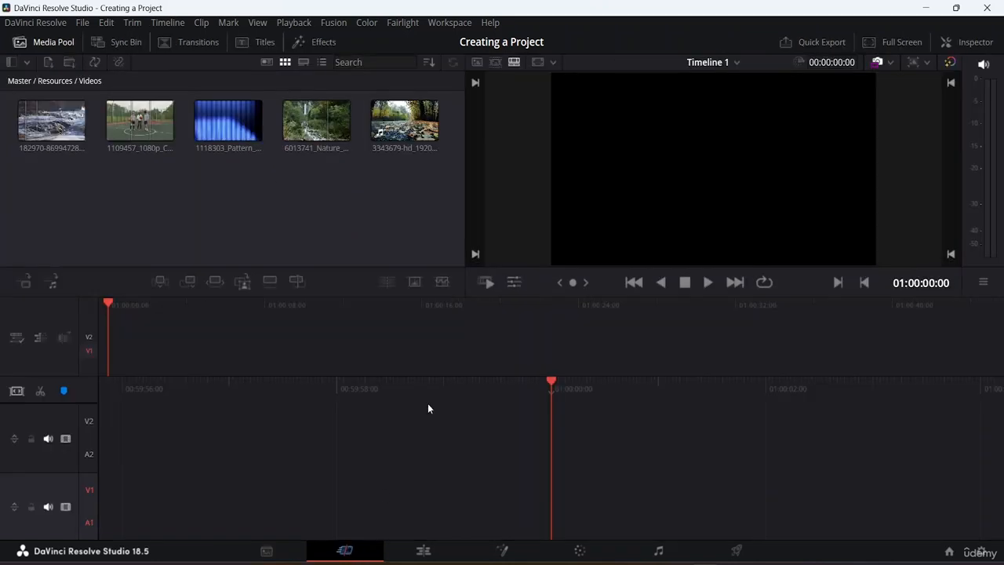
click(438, 544)
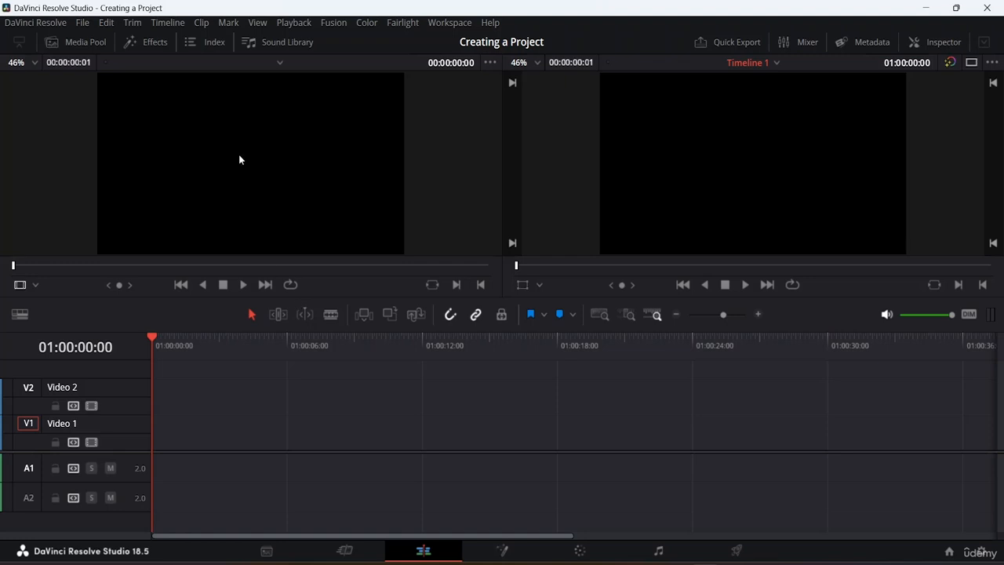
click(81, 43)
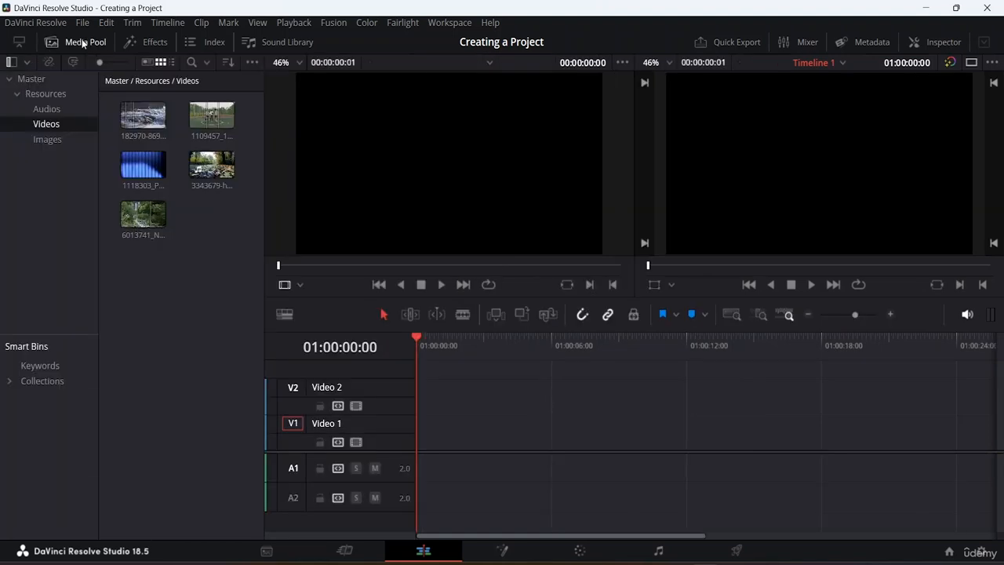
Load the 3343679 clip into the source viewer and scrub through it from start to end
click(205, 168)
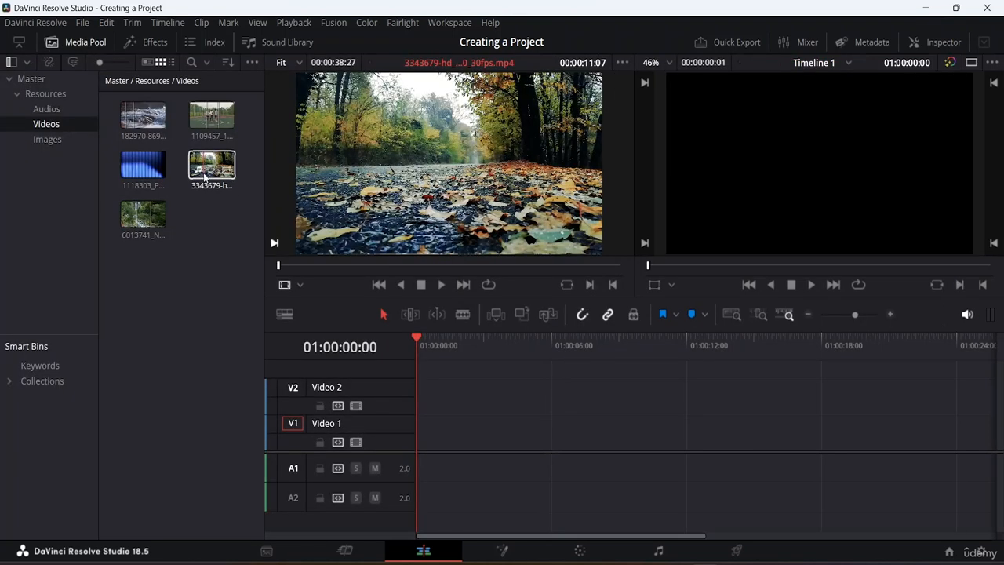
double_click(205, 169)
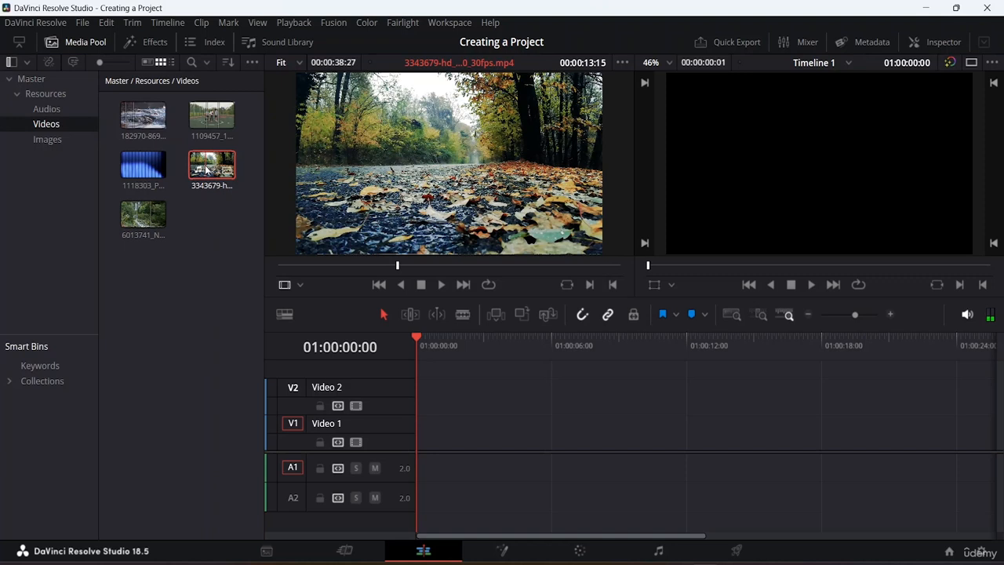
double_click(223, 166)
drag(399, 274, 278, 273)
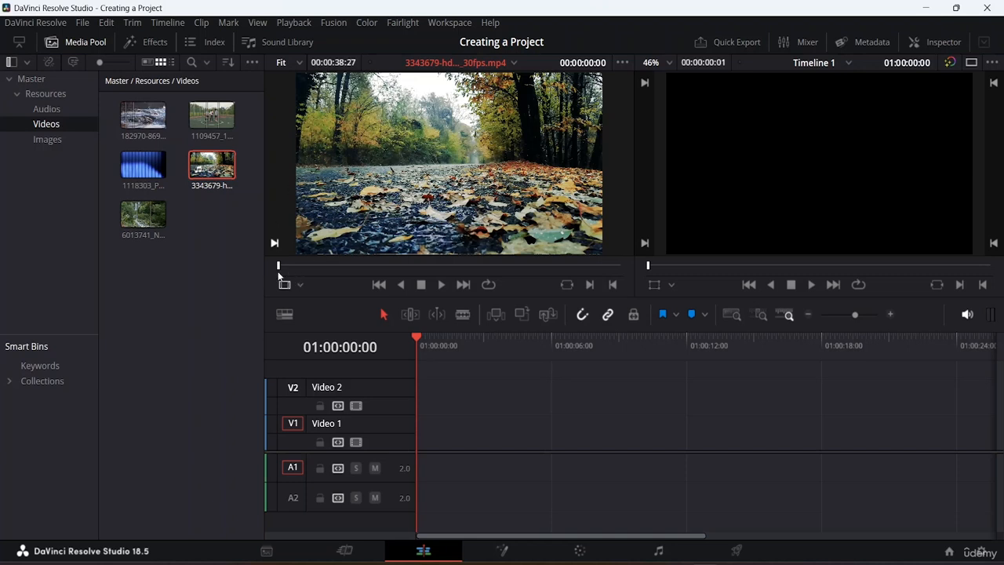
drag(297, 264, 700, 257)
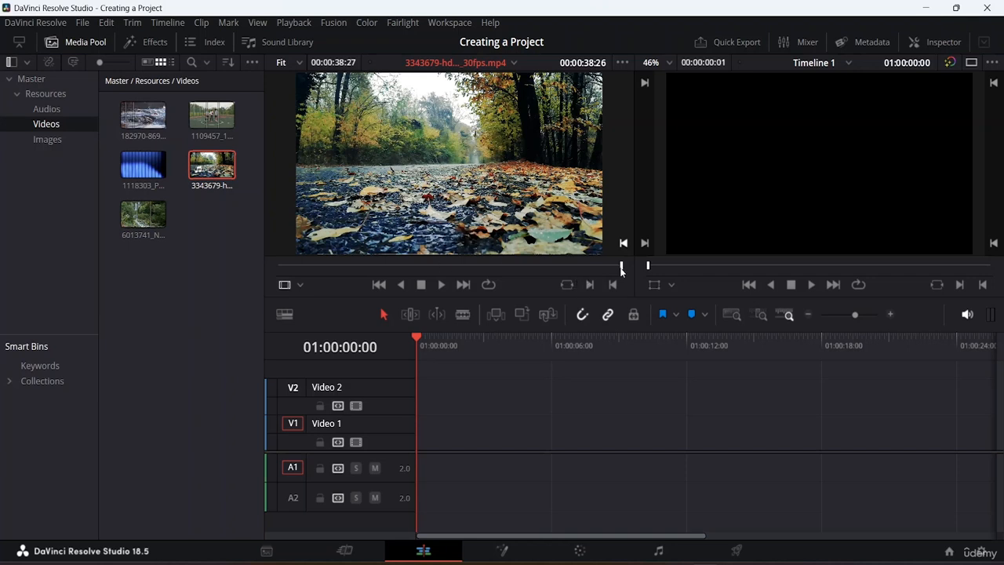
drag(618, 266, 256, 268)
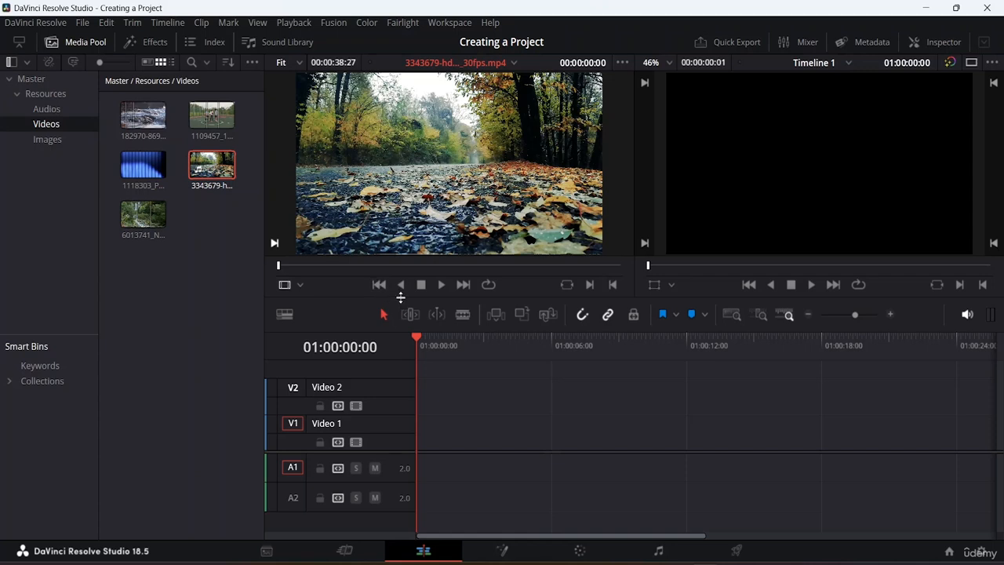
Play the source clip and set an In point at about 00:00:05:12
key(space)
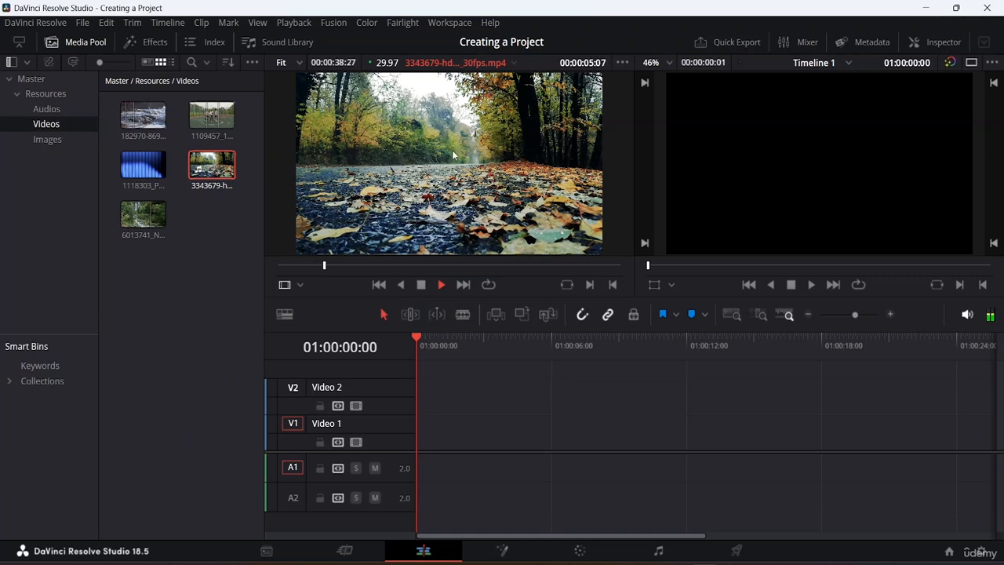
key(space)
key(i)
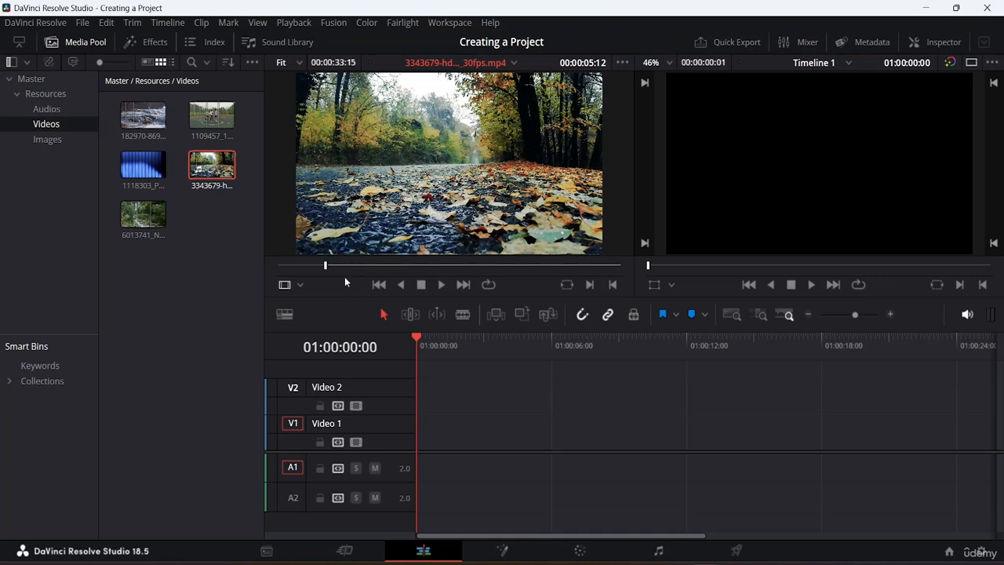
Play on and set an Out point at about 00:00:15:13
key(space)
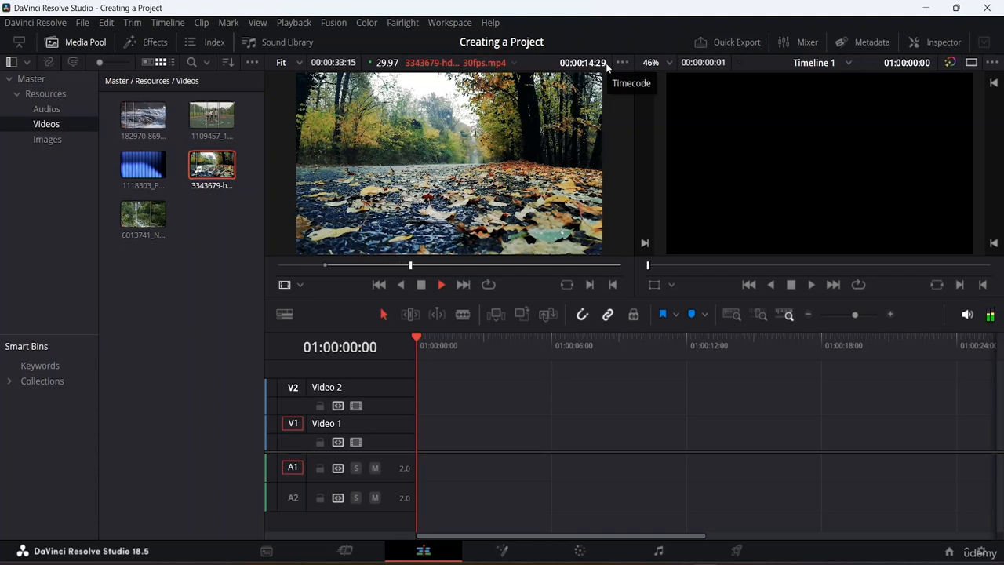
key(space)
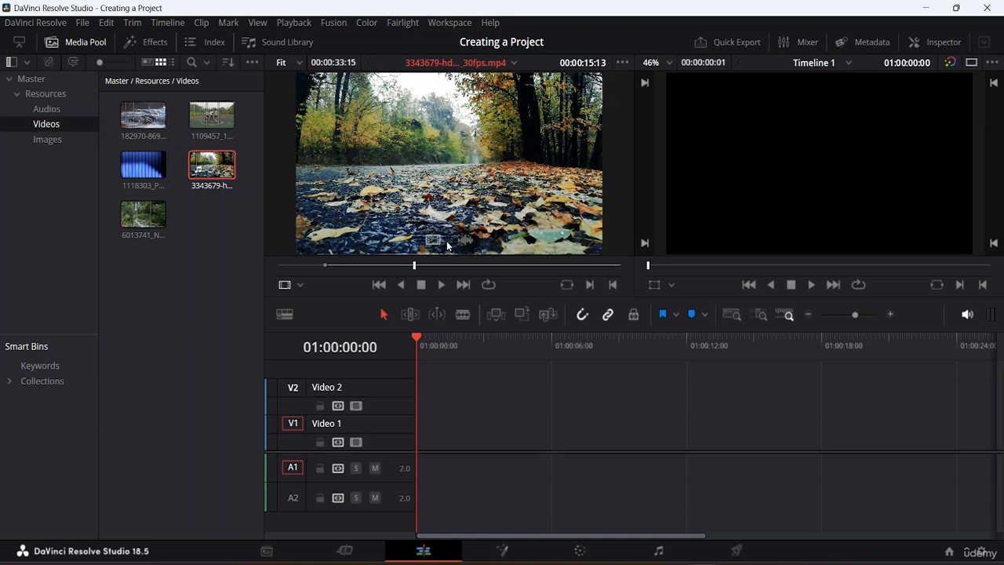
key(o)
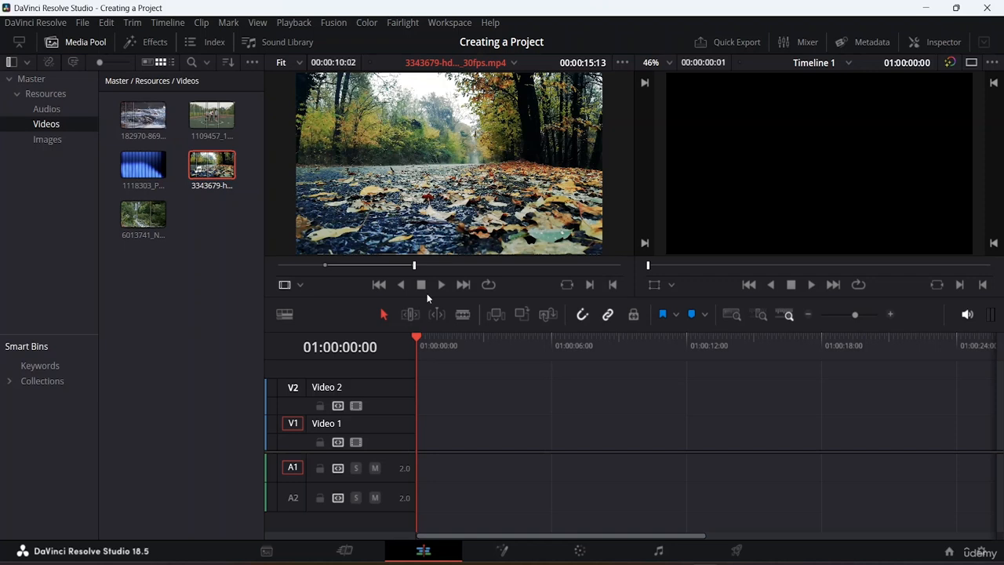
Place the marked source range onto the timeline's Video 1 and Audio 1 tracks
key(space)
key(space)
drag(429, 169, 468, 433)
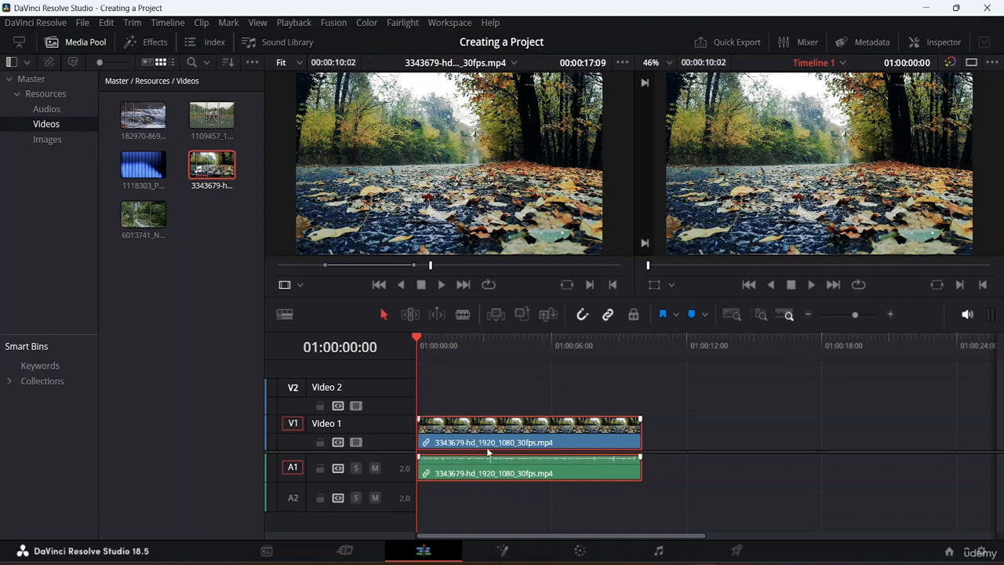
Disable the clip on the timeline and play the timeline
click(683, 432)
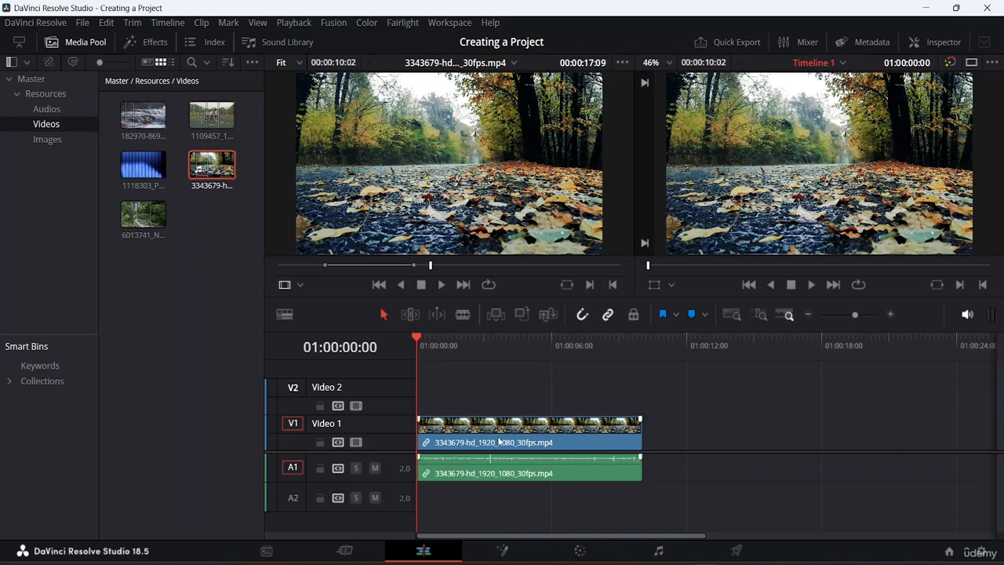
drag(497, 441, 462, 443)
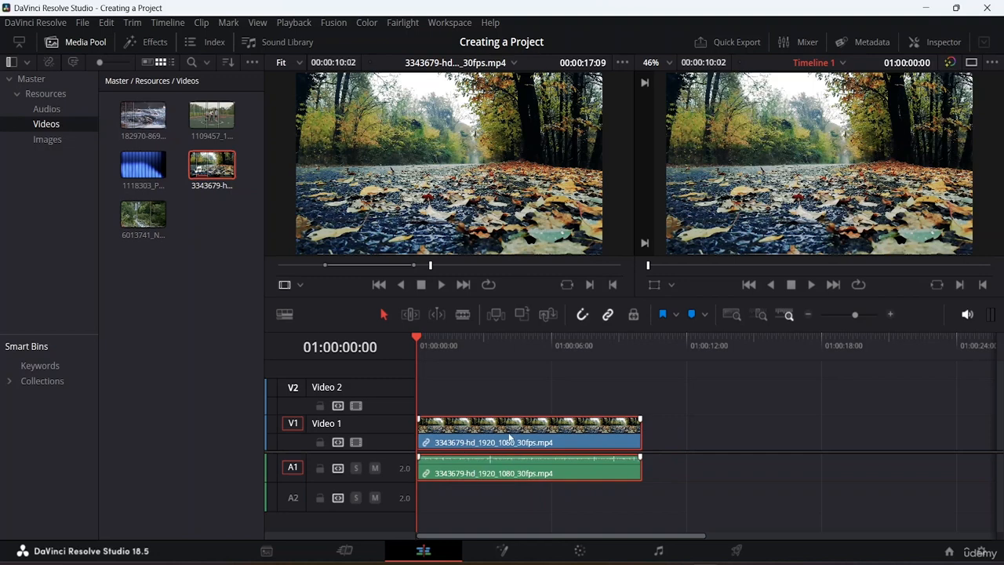
right_click(518, 440)
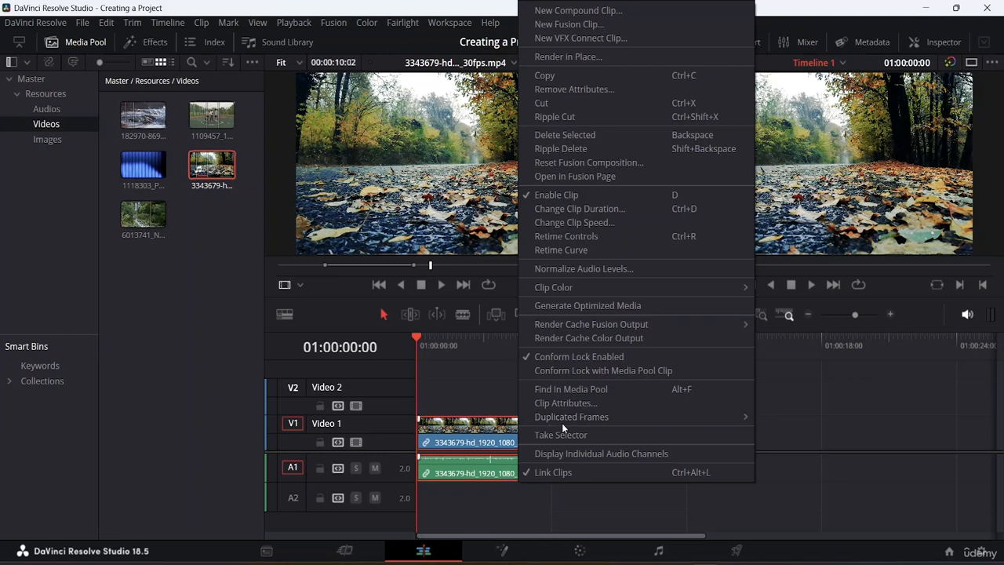
click(539, 196)
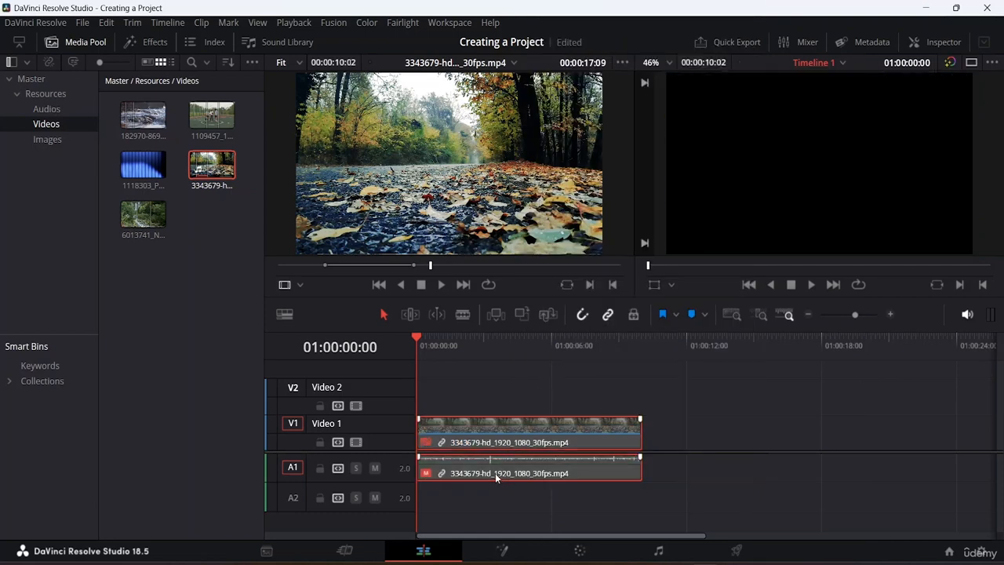
key(space)
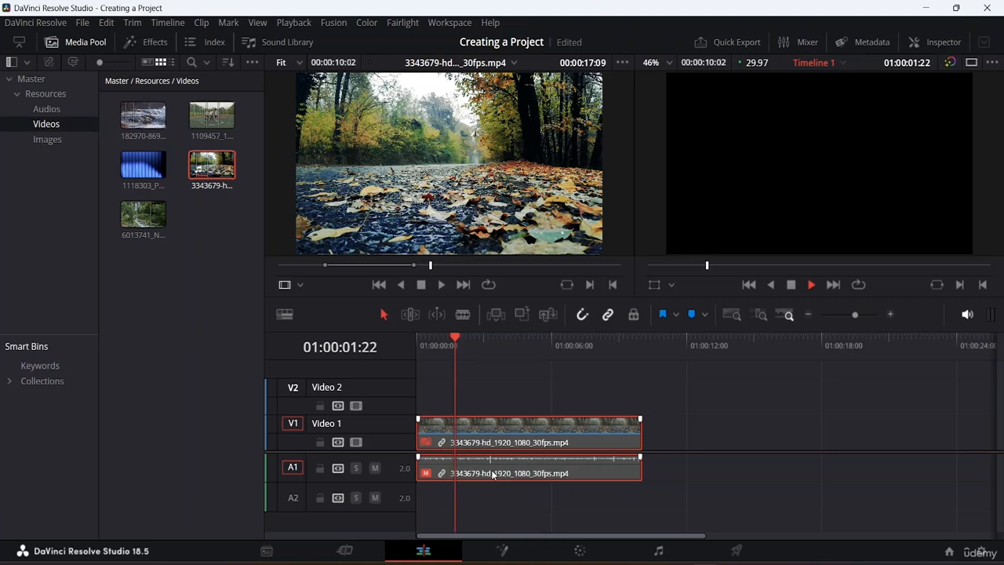
key(space)
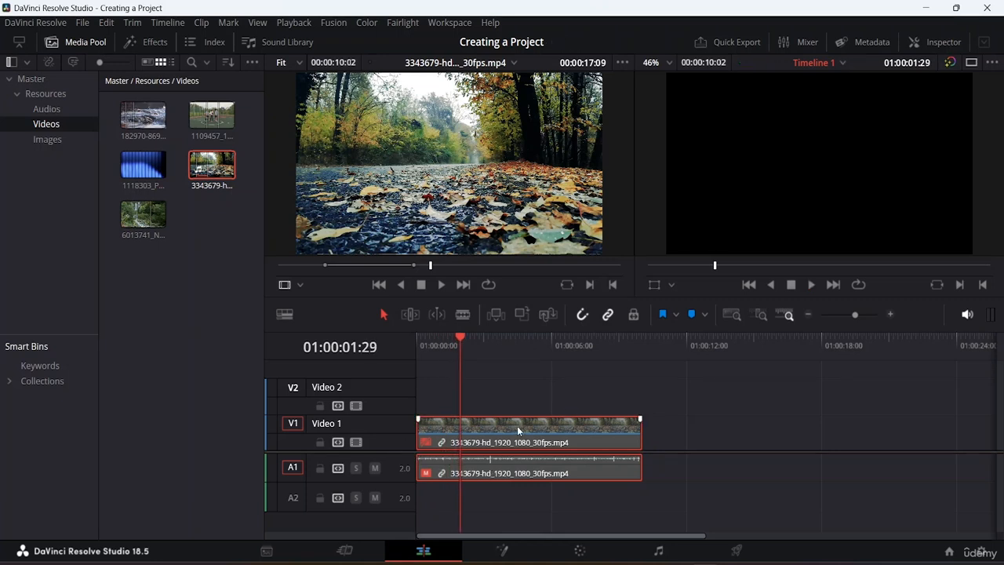
Re-enable the timeline clip
right_click(518, 429)
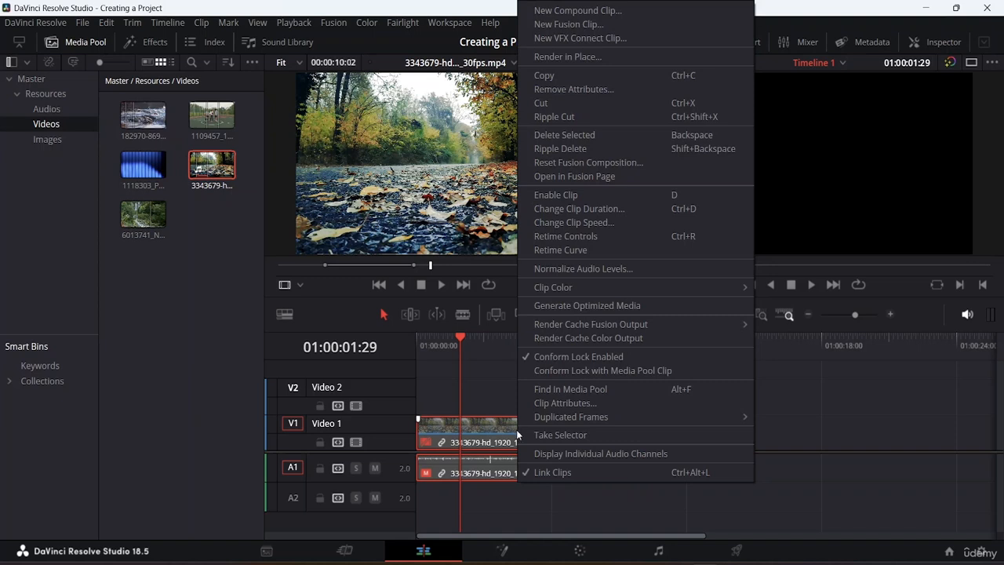
click(576, 195)
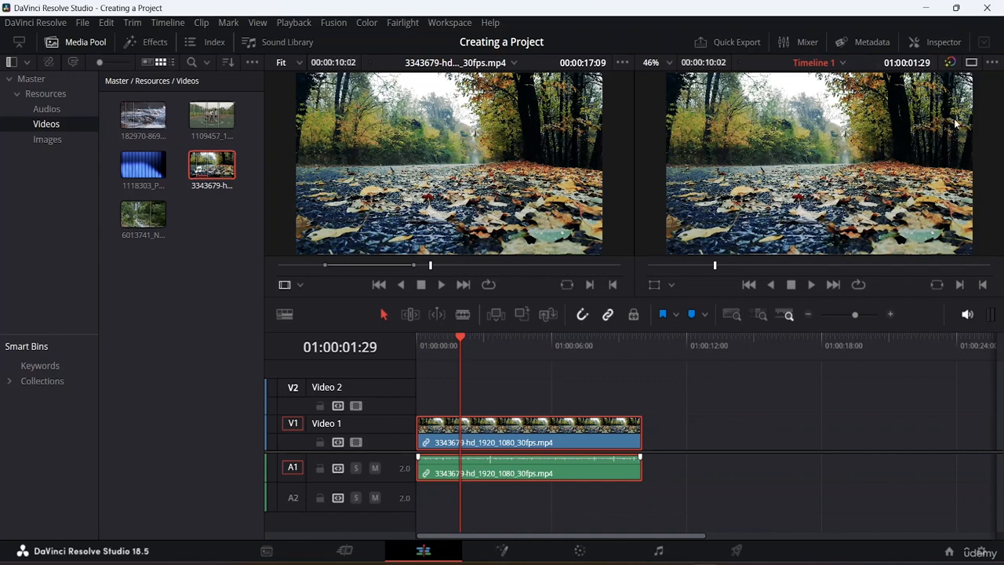
Delete the clip from the timeline
right_click(528, 428)
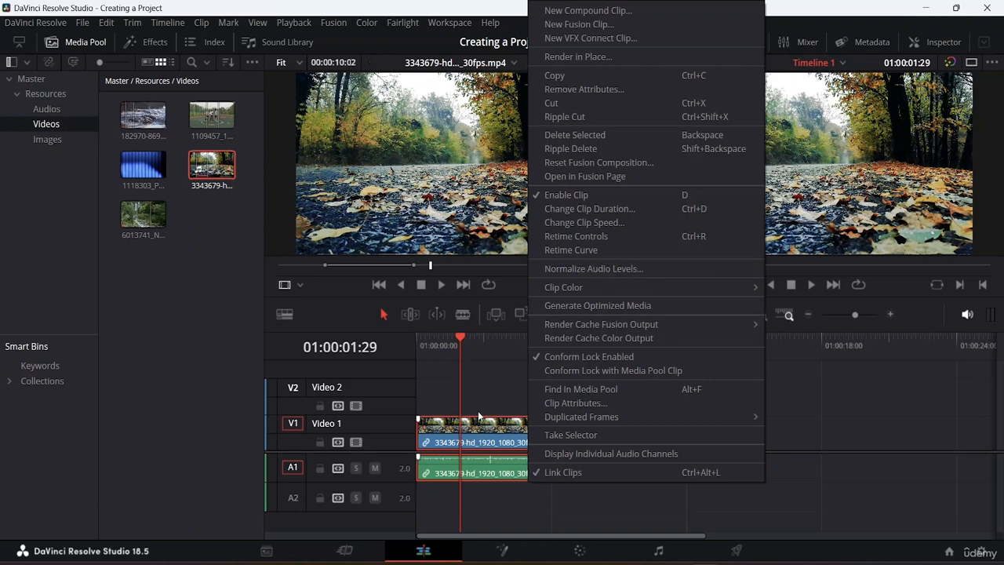
click(484, 440)
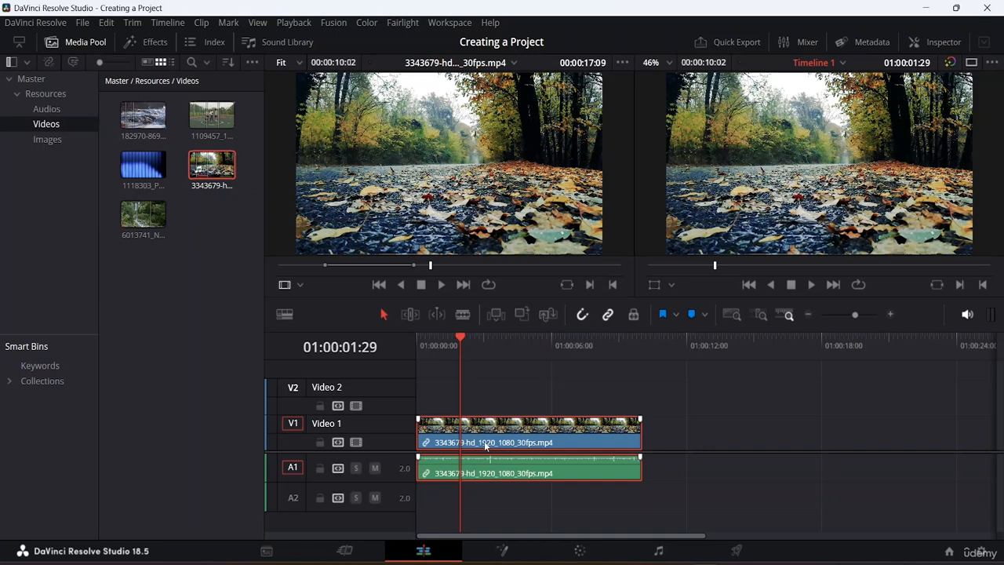
click(109, 24)
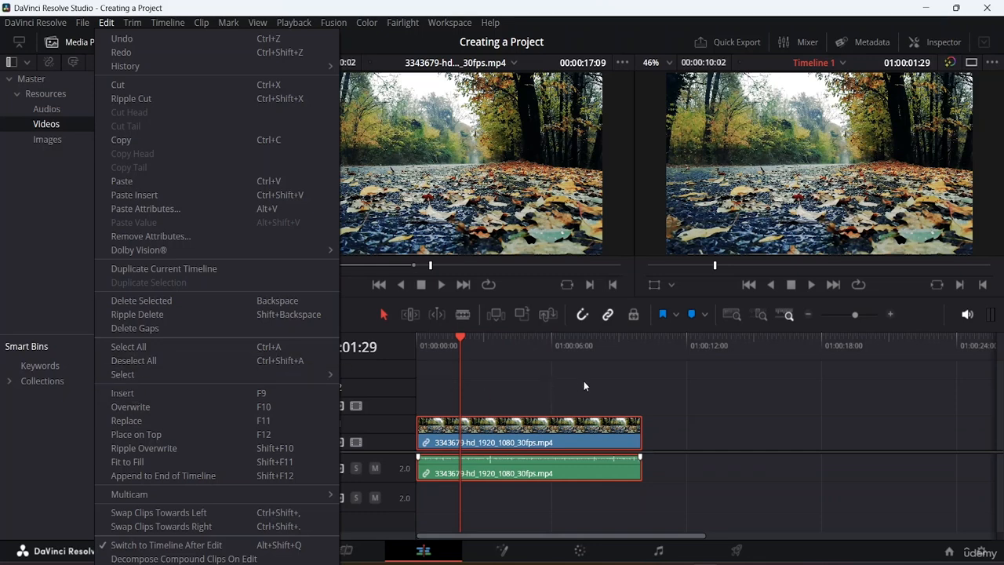
click(586, 379)
click(506, 428)
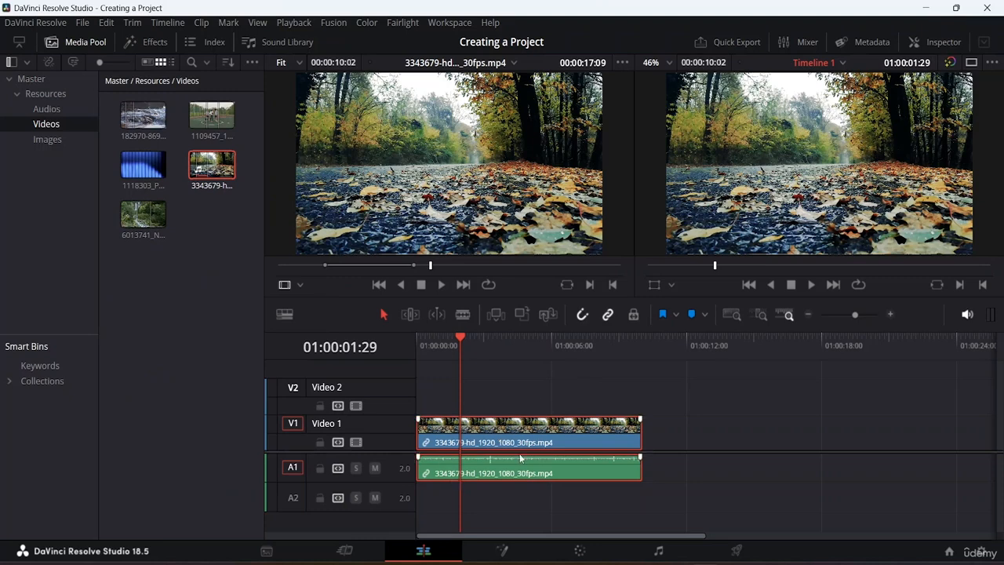
key(Delete)
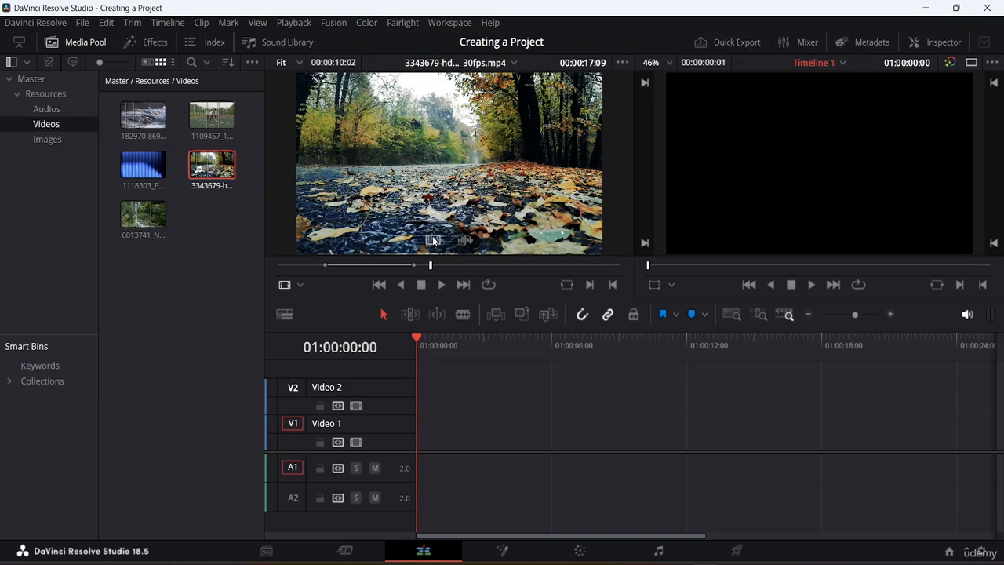
Place only the video of the marked source range at the start of Video 1 and save the project
drag(433, 240, 450, 433)
drag(440, 445, 423, 443)
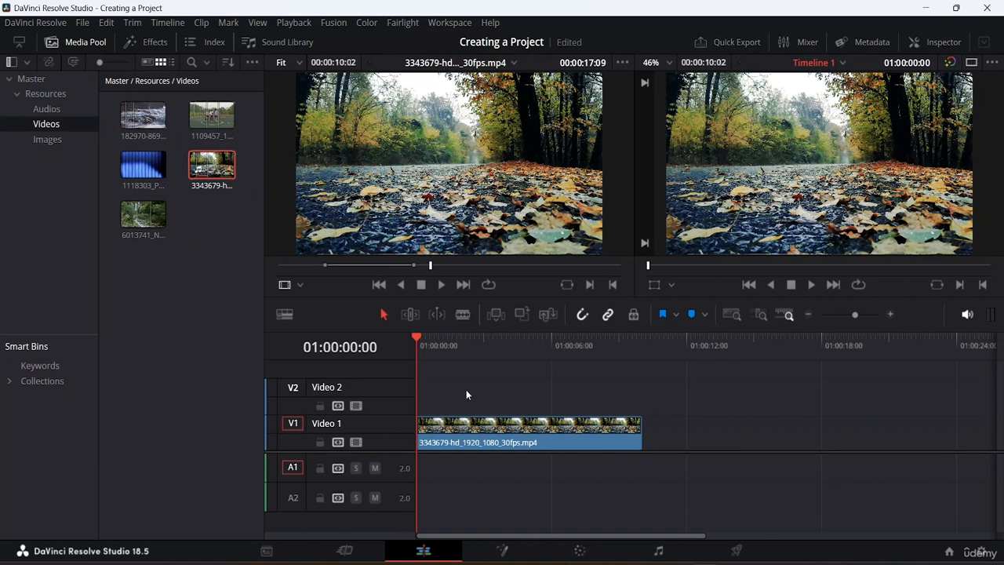
key(ctrl+s)
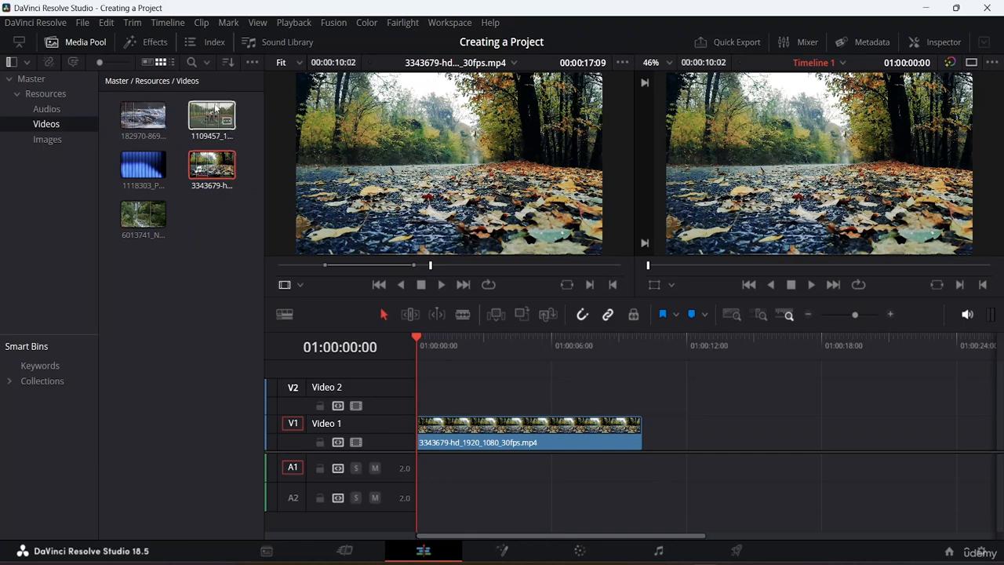
Delete the video-only clip from the timeline
click(471, 235)
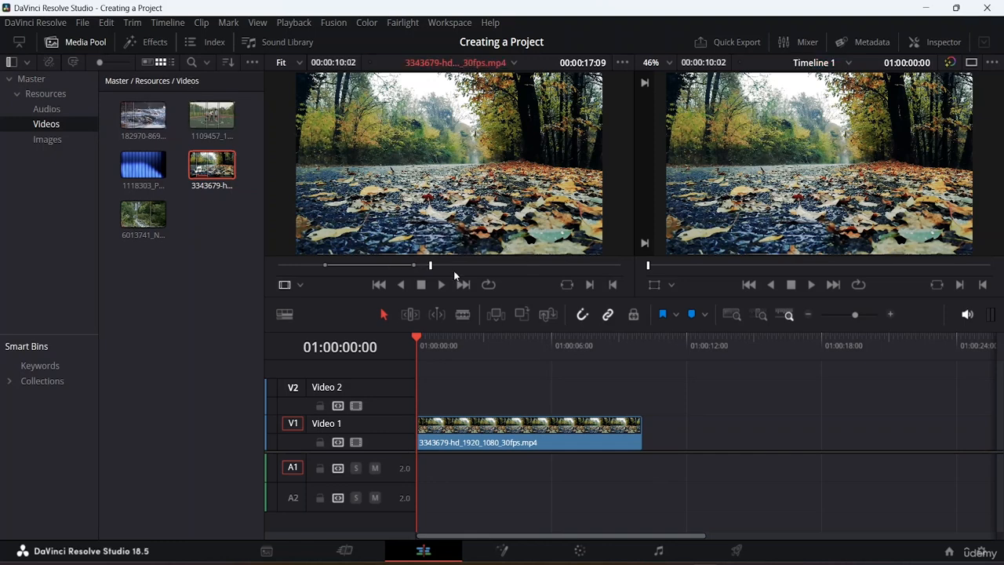
click(512, 441)
key(Delete)
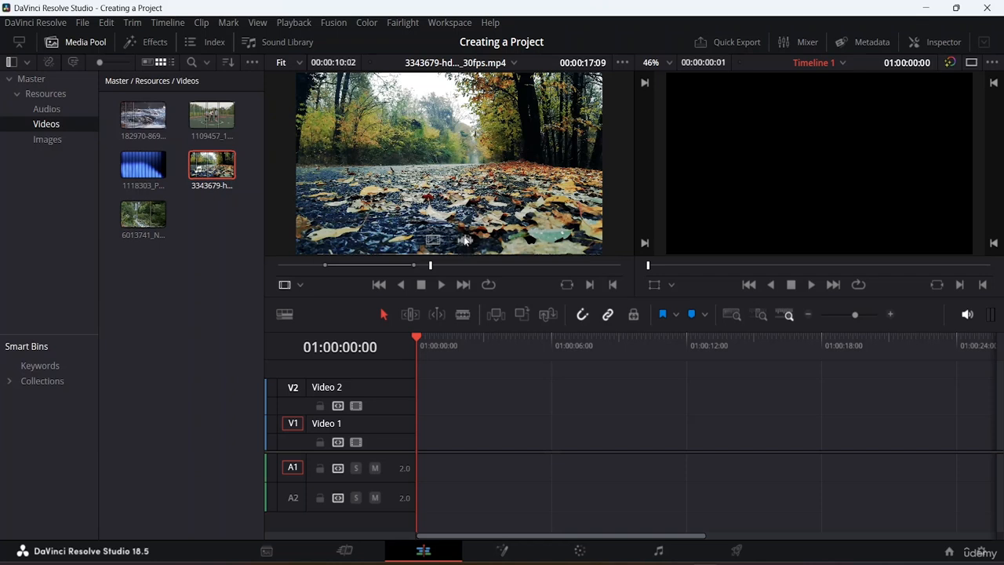
Place only the audio of the marked source range on Audio 1, then delete it and save the project
drag(465, 239, 412, 463)
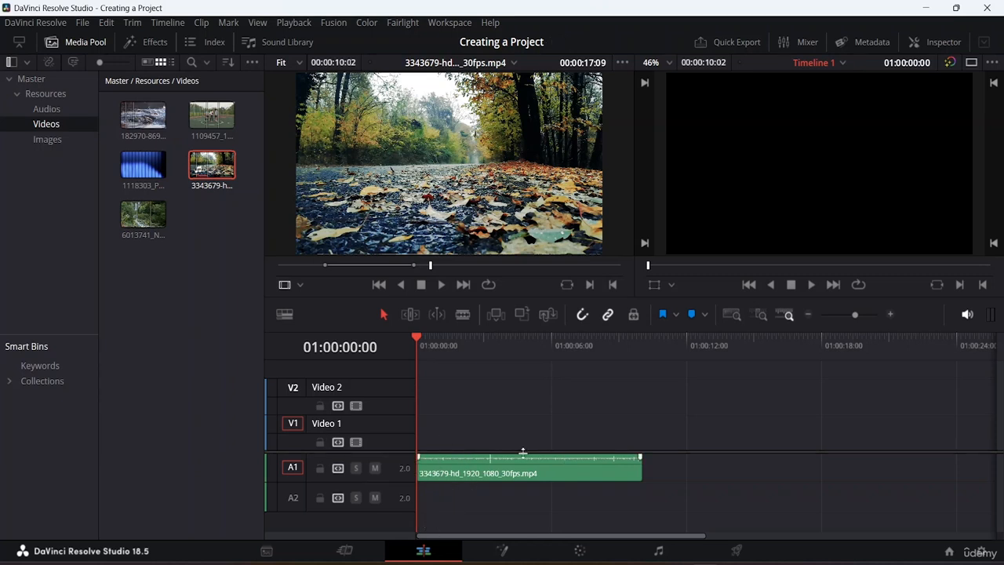
click(491, 473)
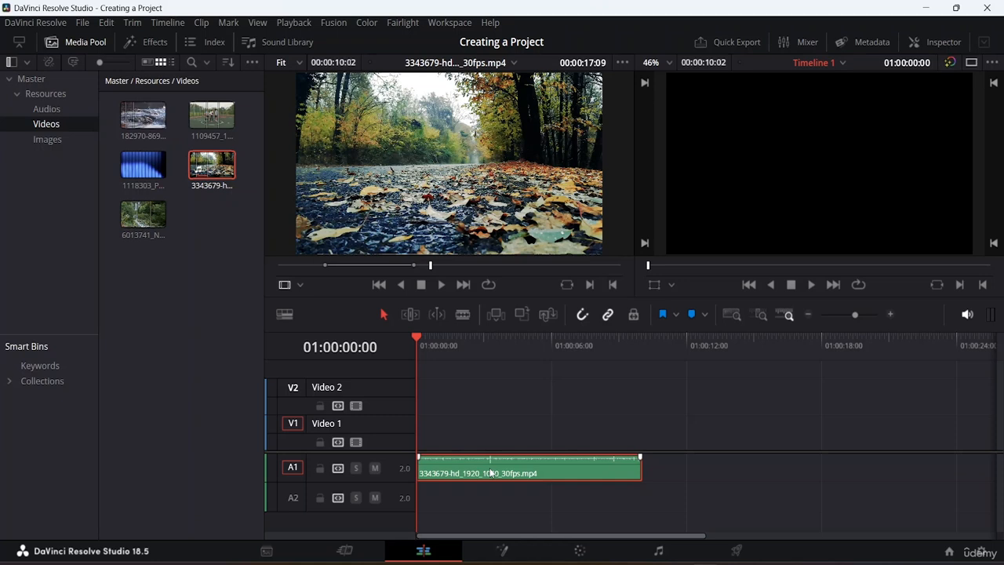
key(Delete)
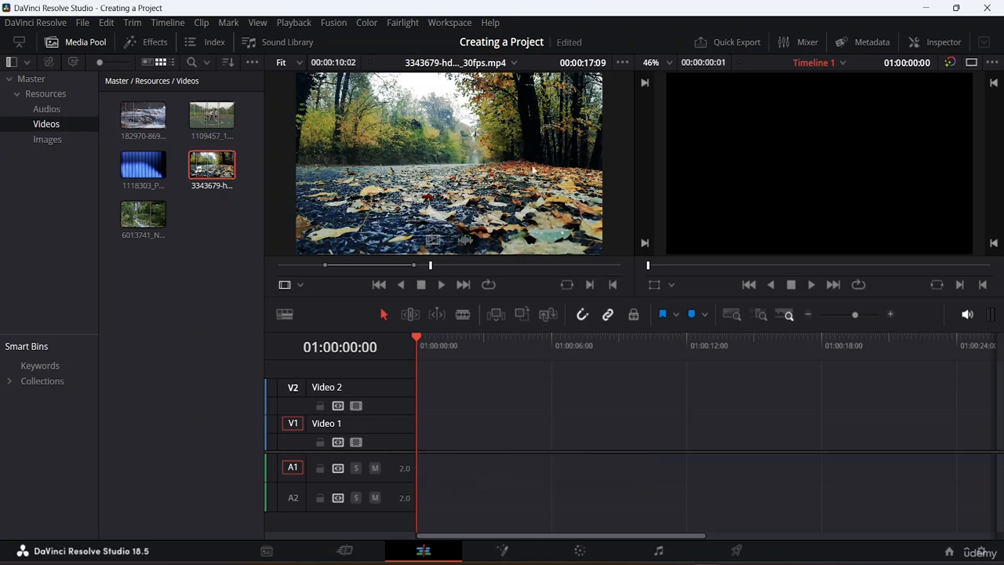
key(ctrl+s)
Move the source clip's In and Out points to mark a range of about 00:00:17:17
click(485, 142)
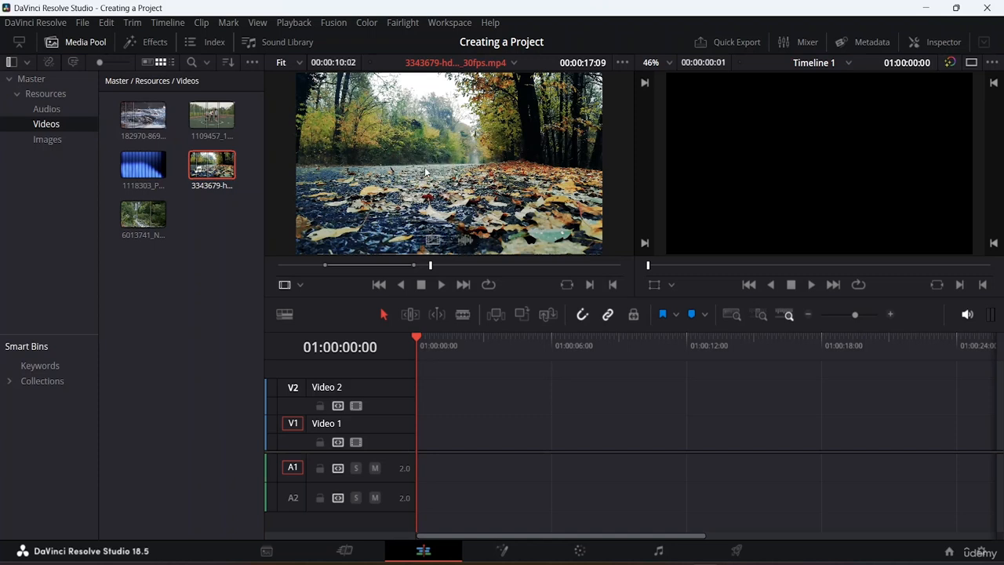
drag(447, 153, 407, 168)
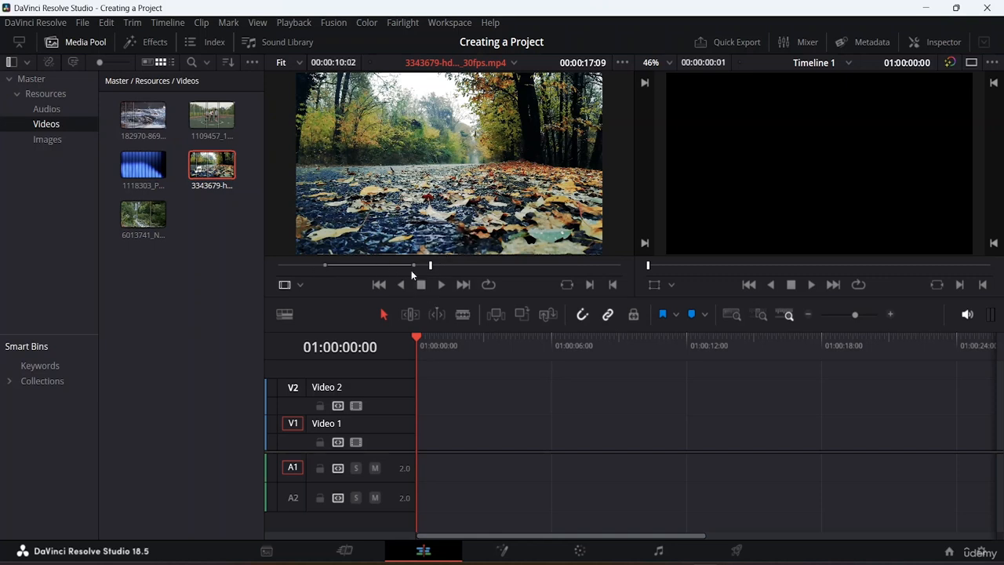
mouse_move(414, 266)
mouse_down()
mouse_move(561, 275)
mouse_move(432, 273)
mouse_move(535, 278)
mouse_up()
drag(324, 267, 380, 272)
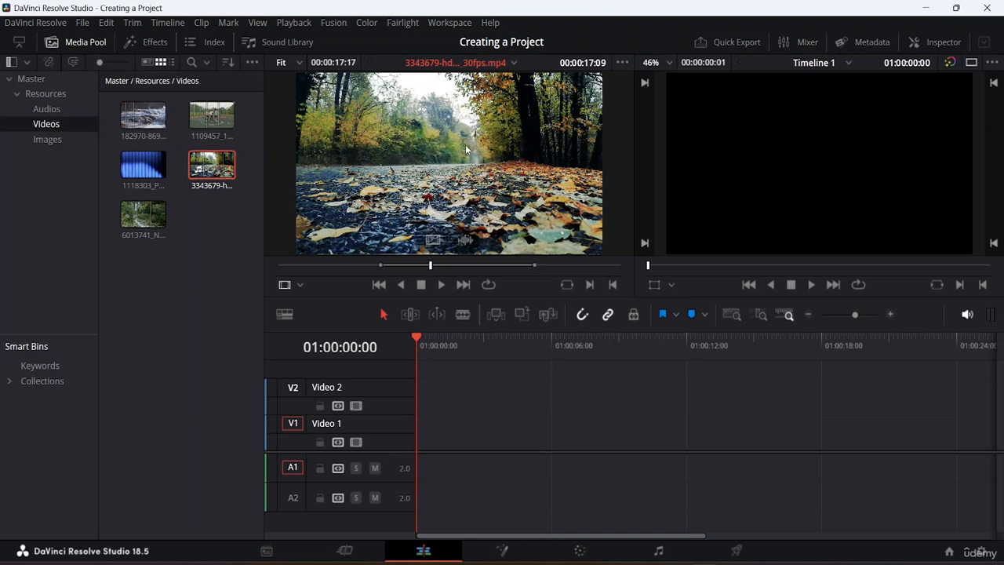
Place the new marked range on the timeline's video and audio tracks, then delete it
drag(466, 149, 421, 447)
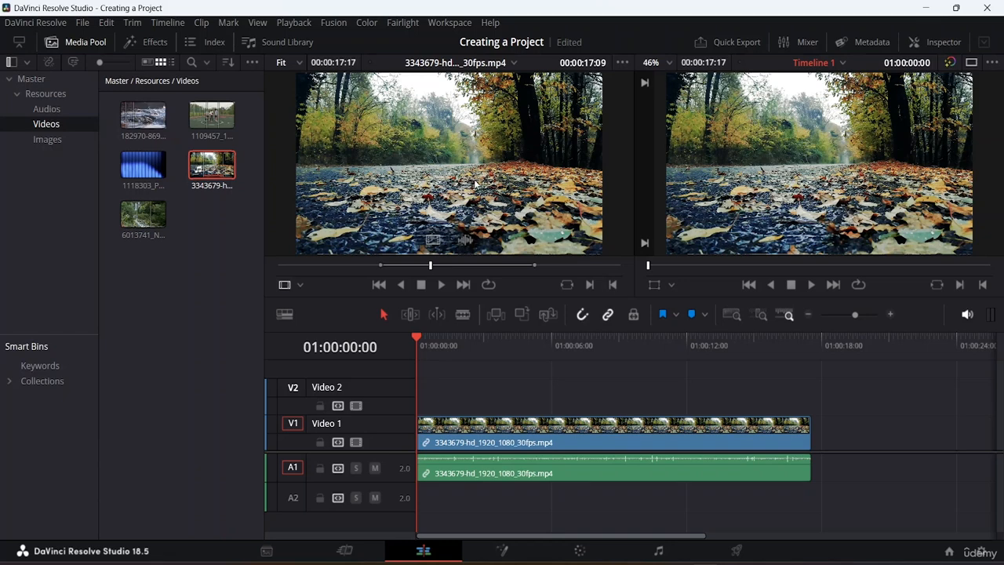
click(549, 429)
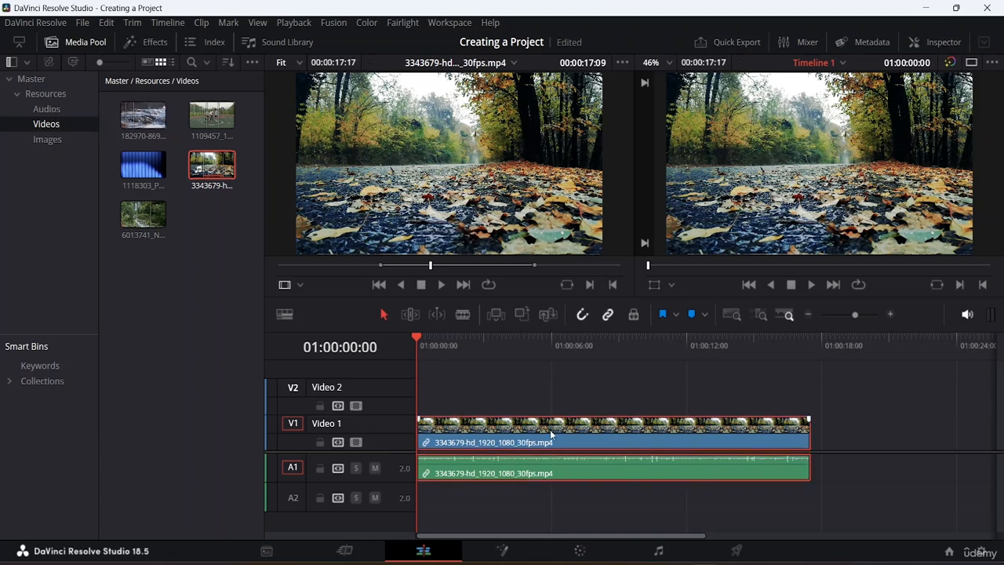
key(Delete)
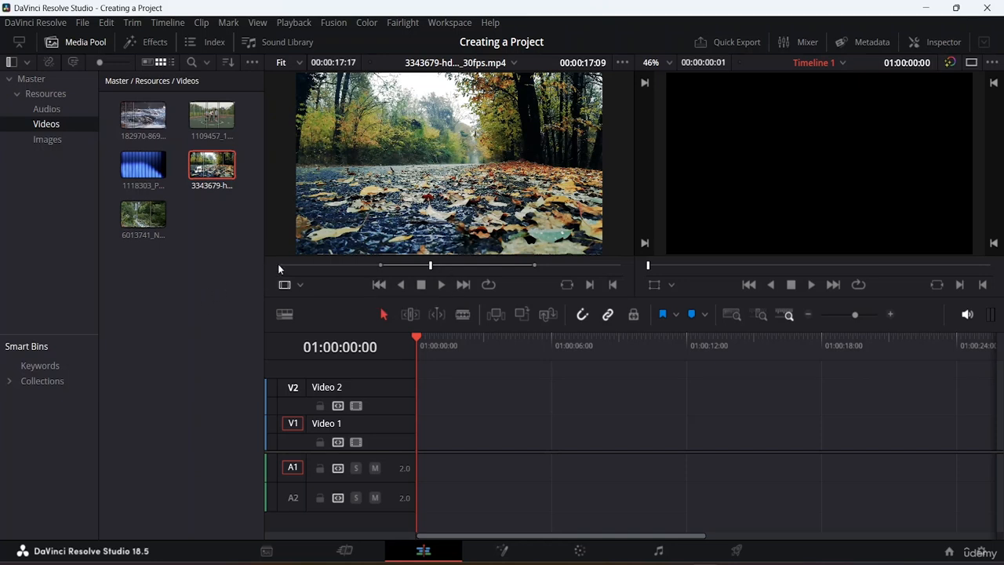
Navigate and play through the source clip with the transport controls
click(378, 286)
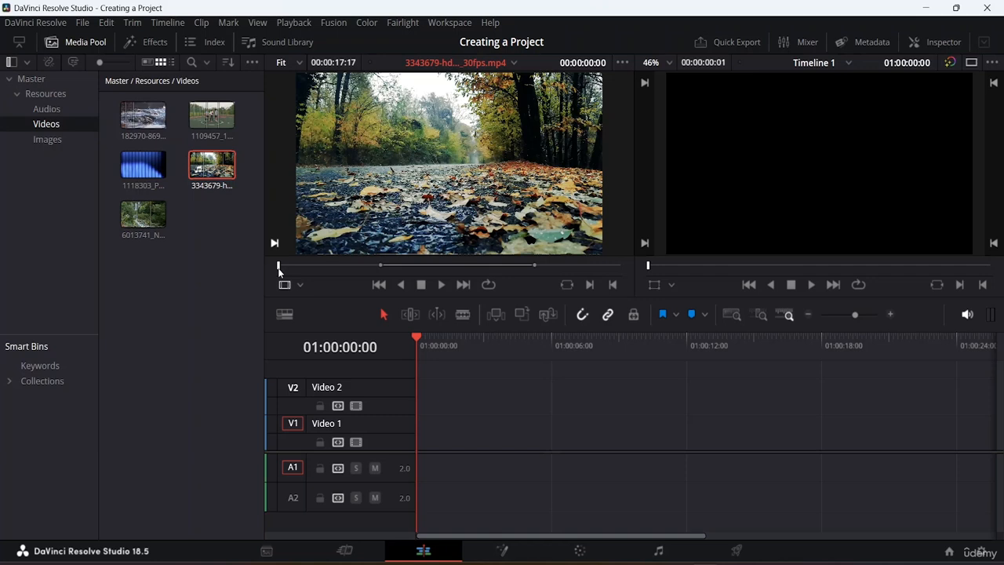
click(463, 284)
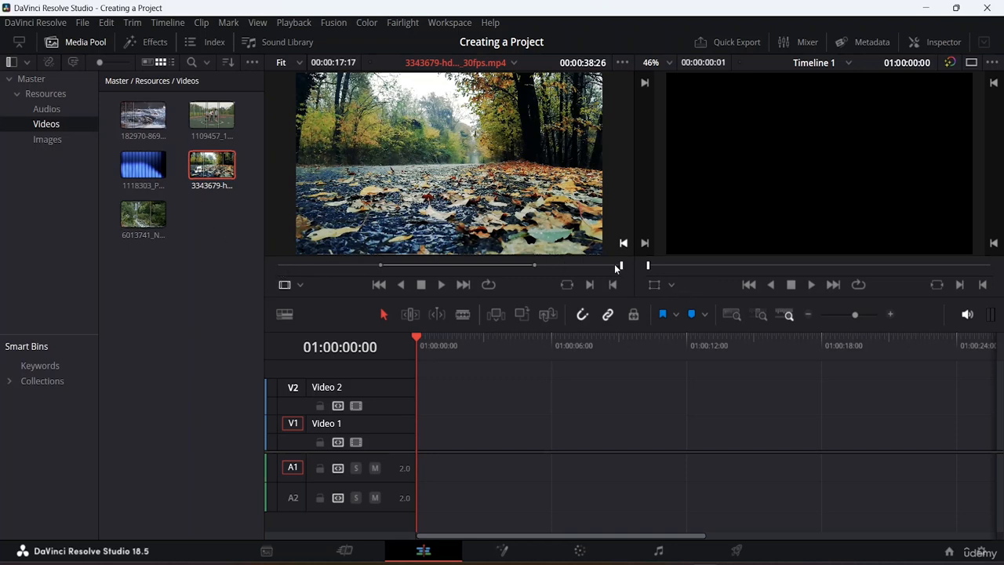
drag(622, 269, 454, 268)
click(440, 284)
click(436, 288)
key(space)
key(space)
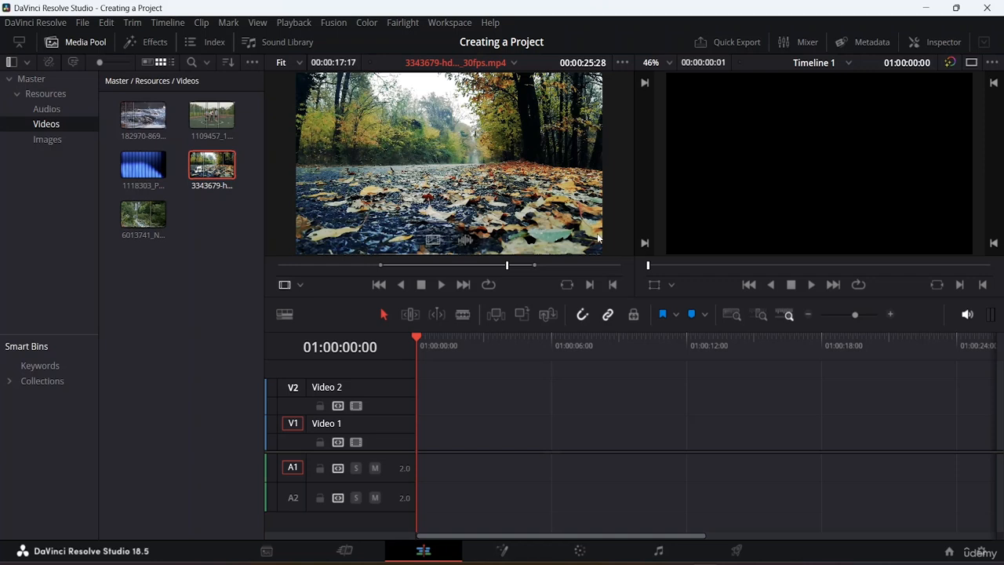
click(402, 285)
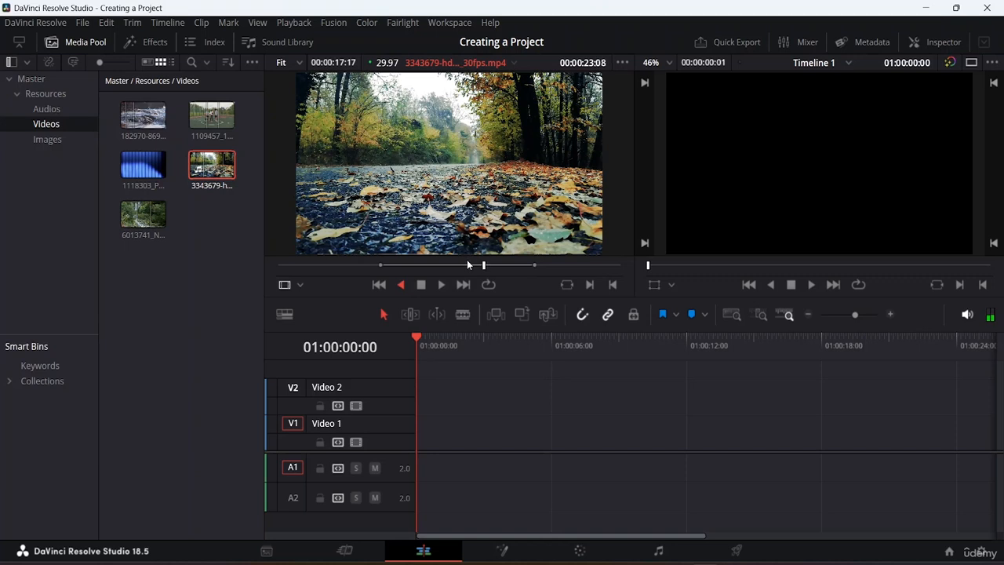
click(421, 285)
Move the Out point to shorten the marked range to about 00:00:05:08 and play it in loop mode
drag(534, 263, 419, 263)
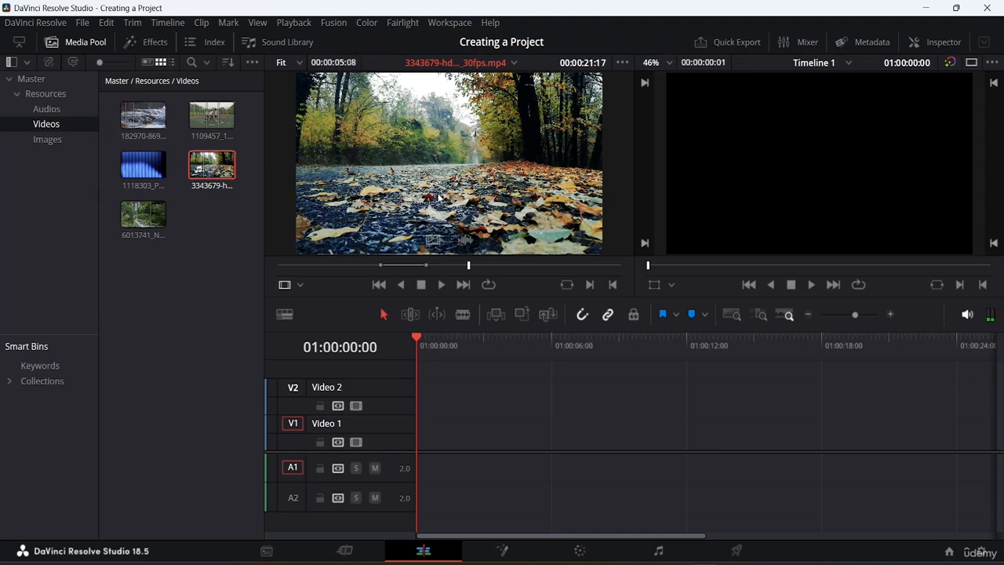
drag(468, 265, 396, 267)
click(486, 283)
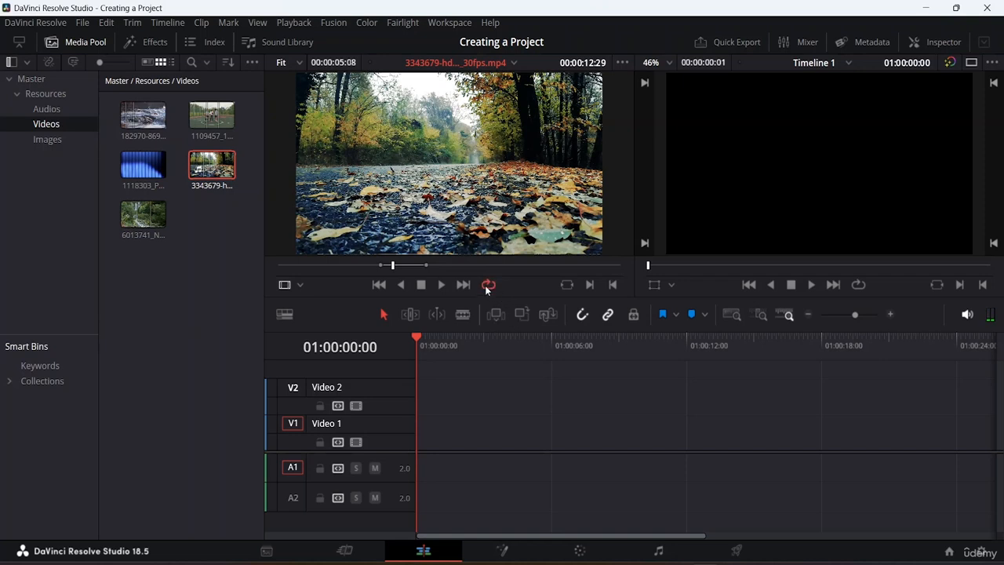
key(space)
drag(516, 266, 588, 272)
key(space)
key(space)
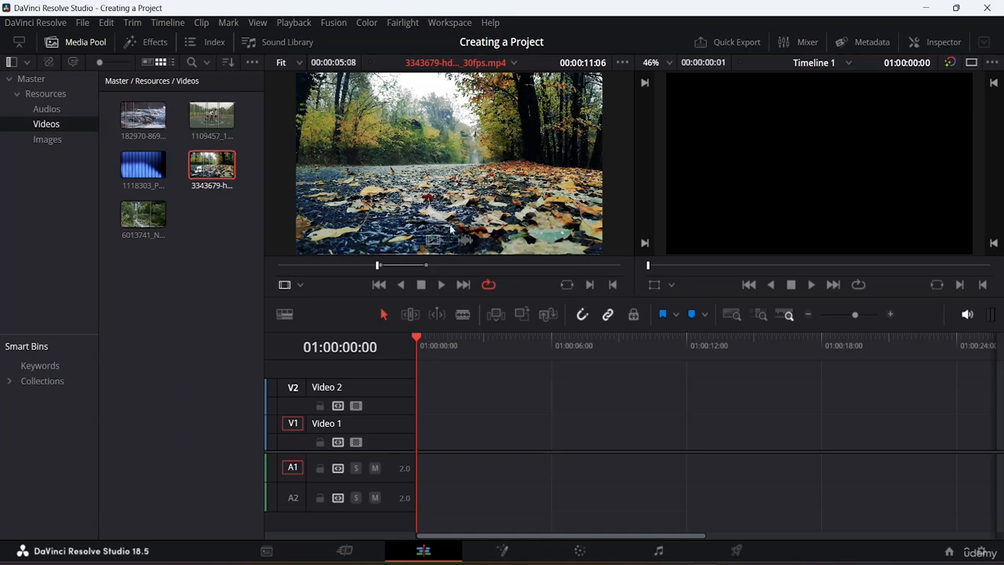
Place the shortened range on the timeline, then delete it
drag(479, 137, 414, 427)
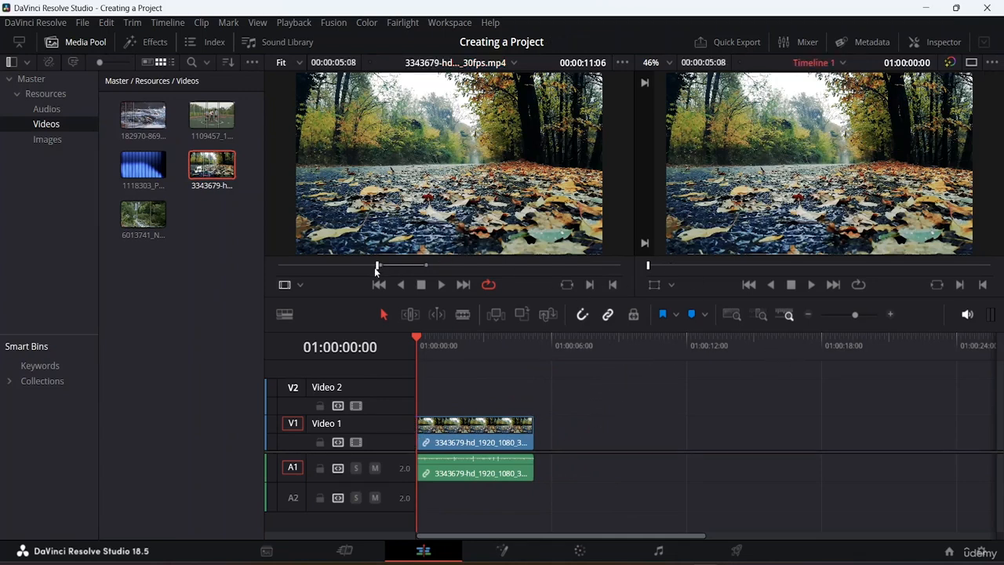
drag(377, 270, 417, 265)
click(496, 434)
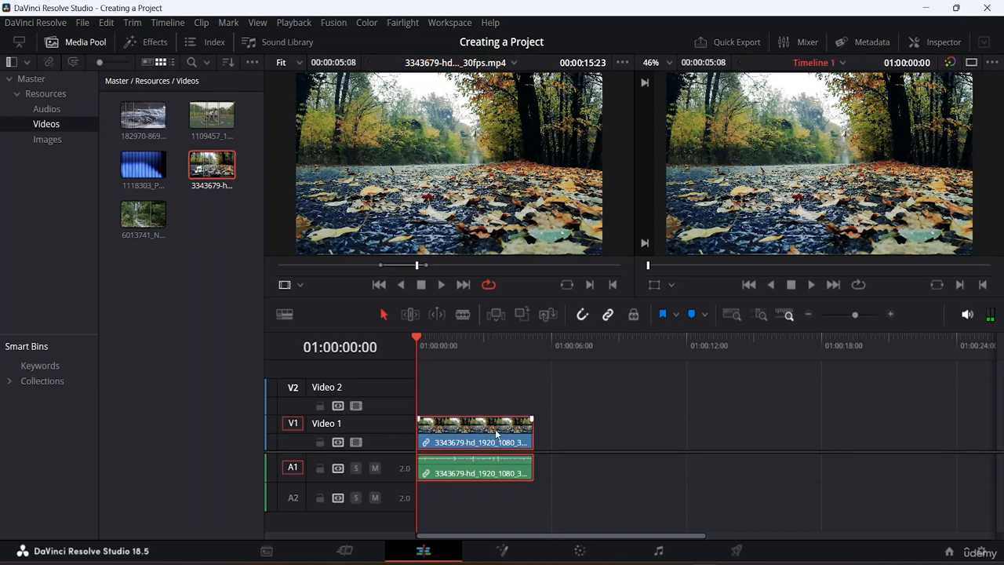
key(Delete)
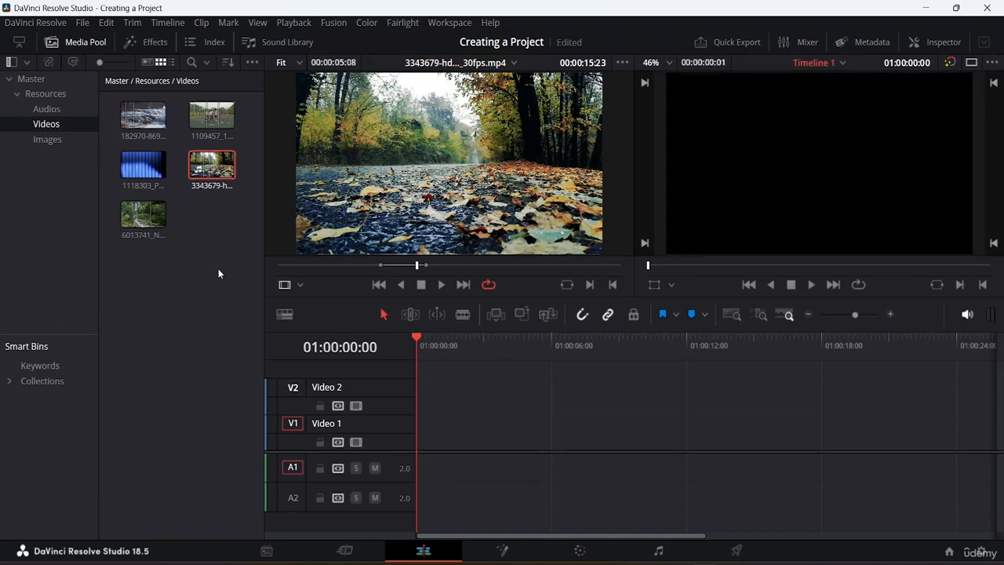
Open the basketball clip 1109457 in the source viewer and widen its In and Out points to about 00:00:04:17
double_click(212, 119)
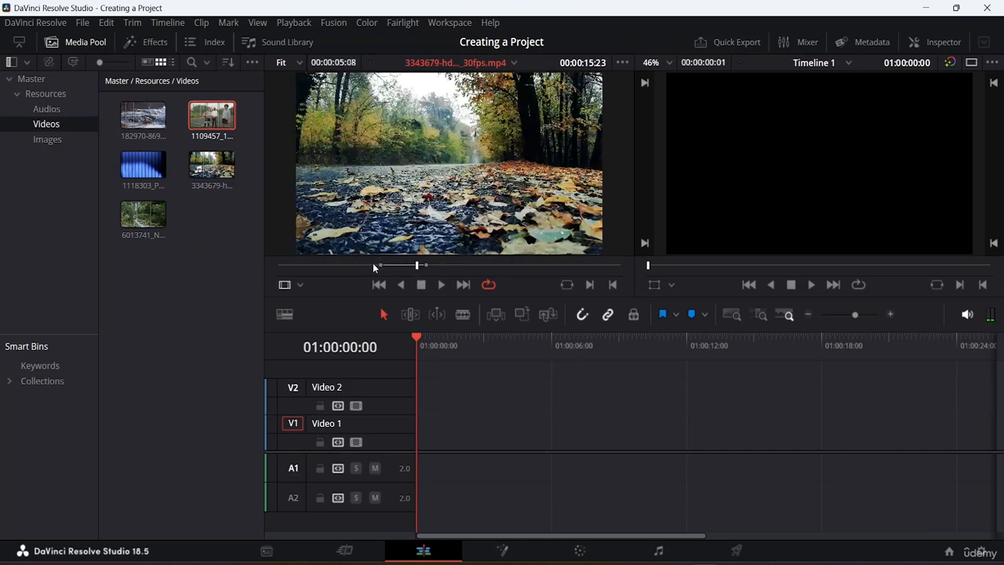
double_click(210, 118)
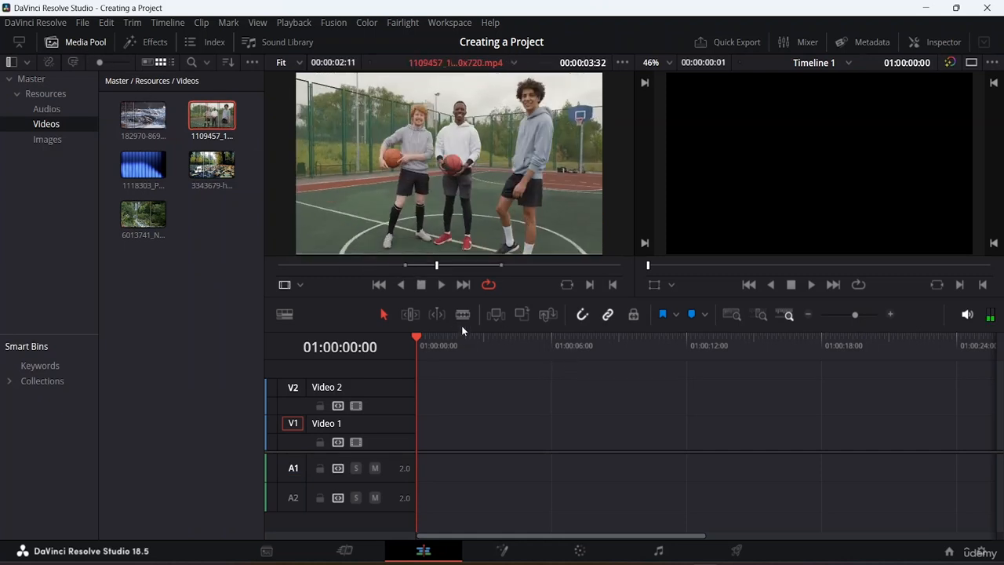
drag(404, 266, 355, 268)
drag(501, 265, 542, 265)
Place the basketball clip's marked range on Video 1 and play it back in both viewers
drag(491, 131, 427, 439)
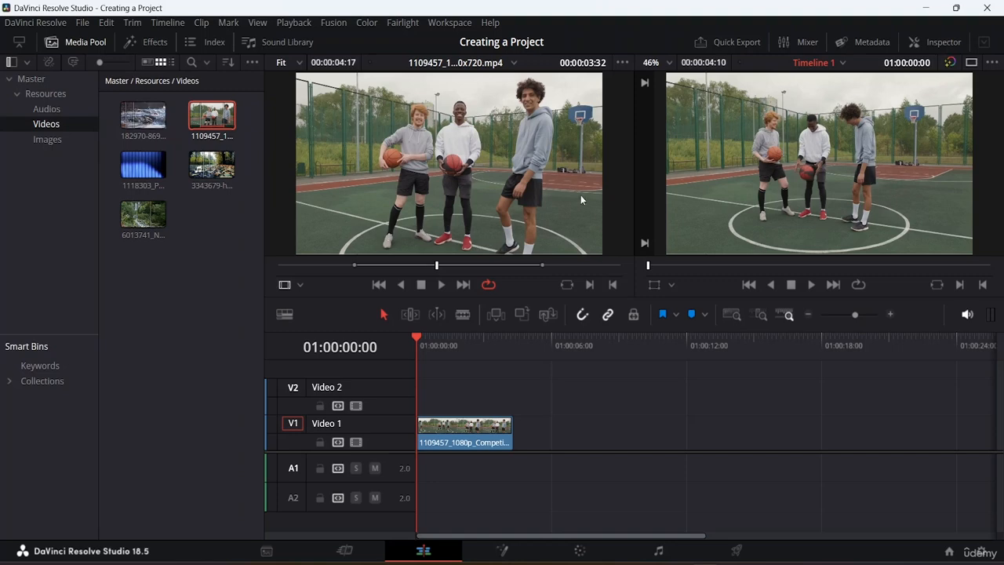
click(564, 285)
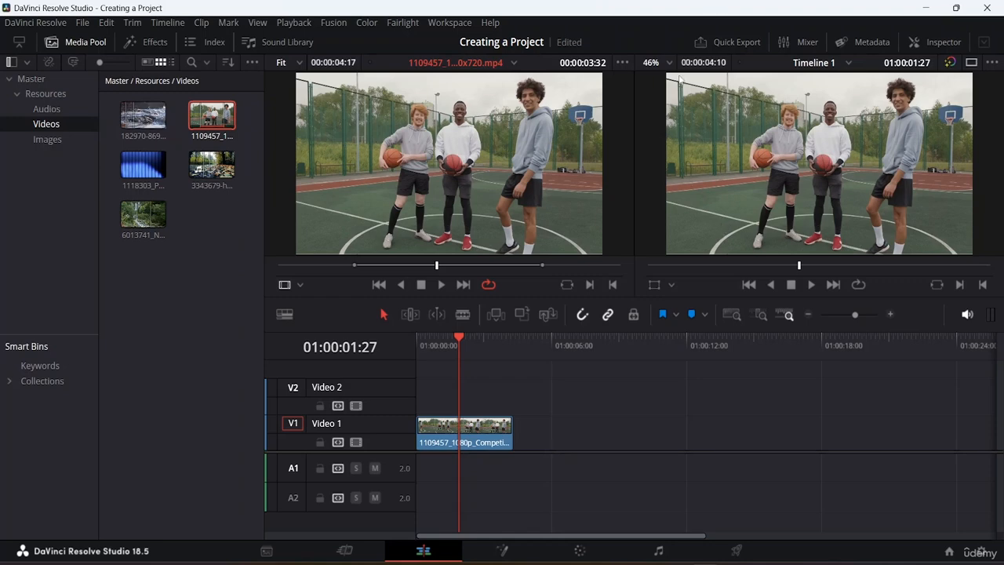
drag(439, 266, 515, 270)
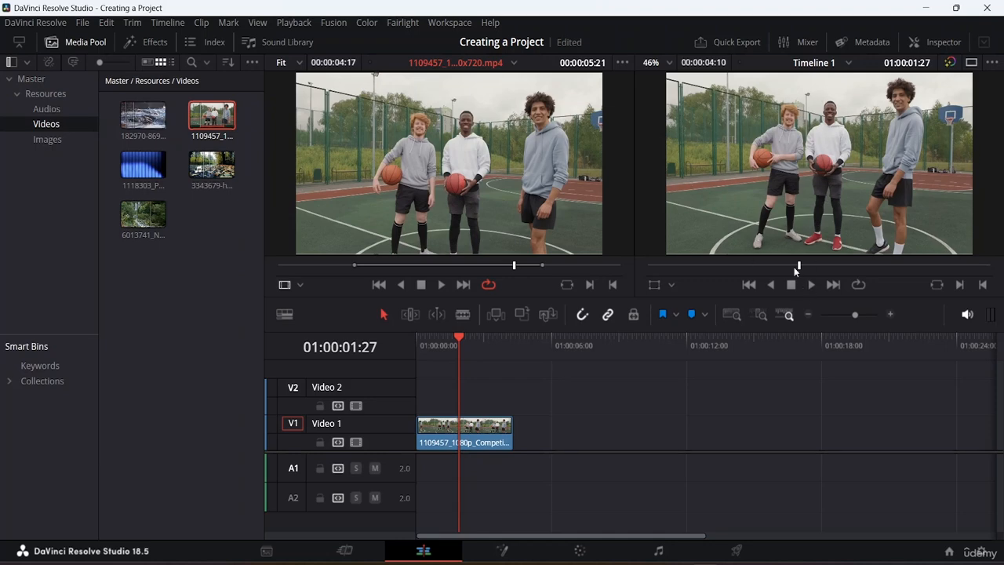
drag(797, 267, 744, 271)
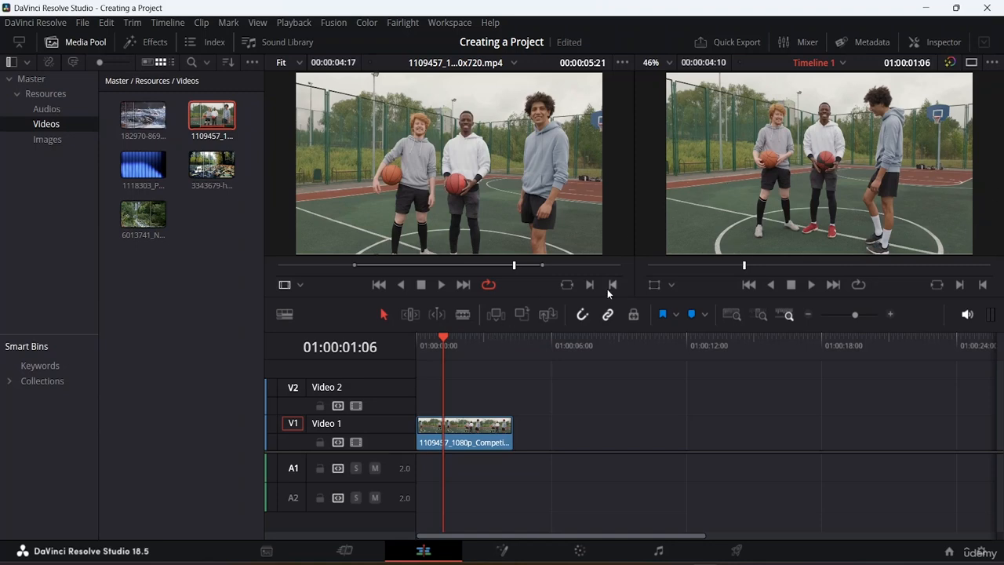
click(563, 285)
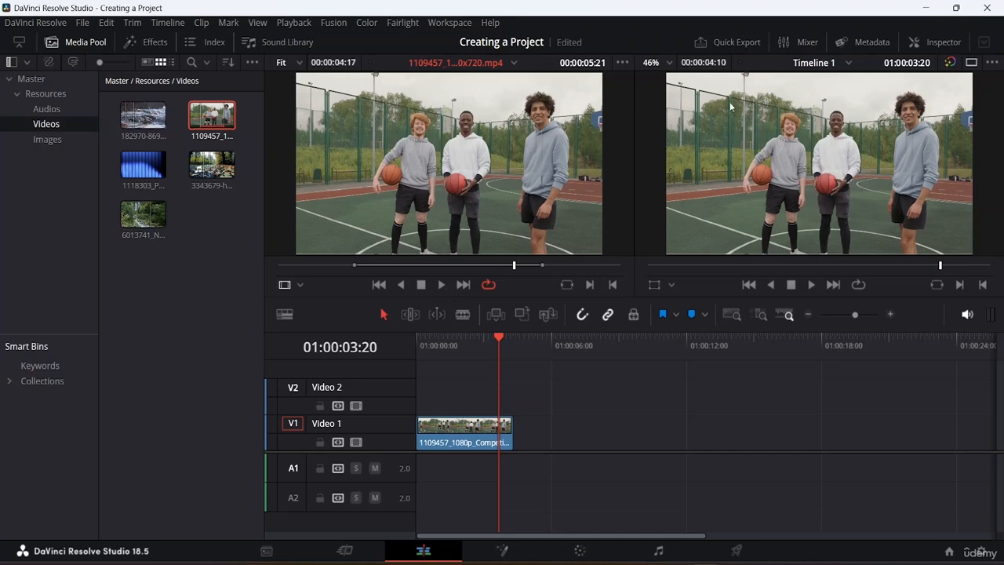
Load the autumn leaves clip 3343679 into the source viewer and switch the viewer to Audio Track display
click(205, 167)
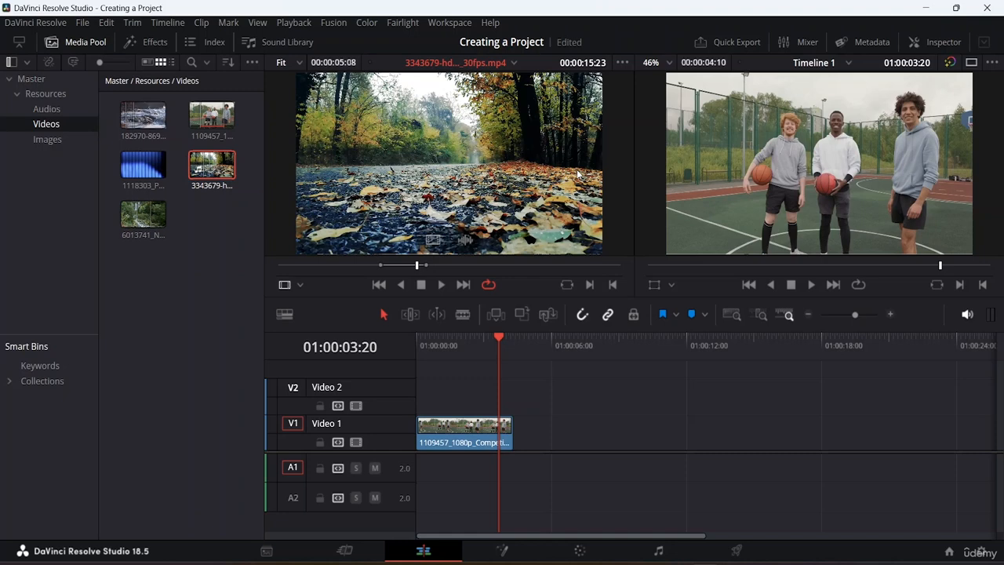
click(301, 286)
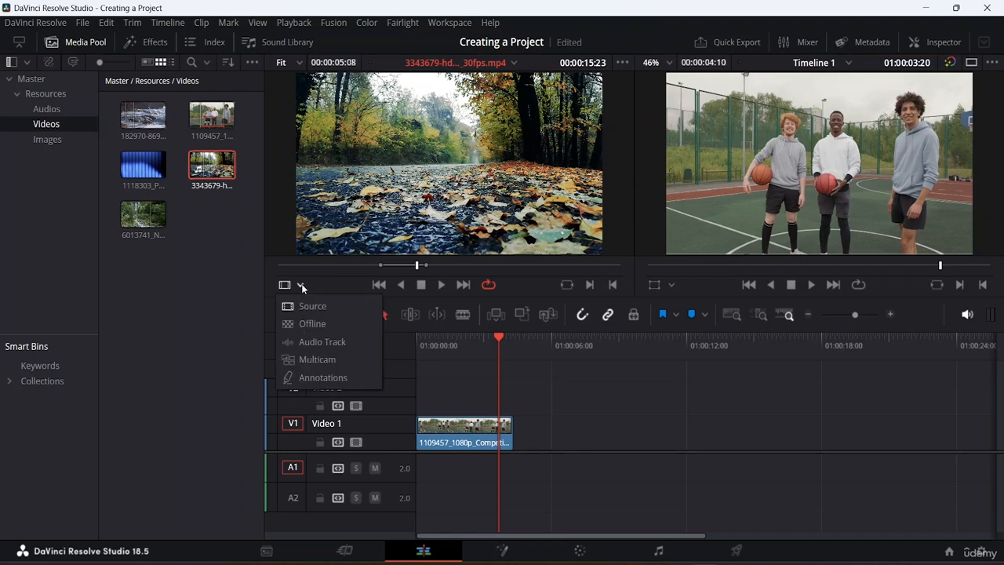
click(314, 345)
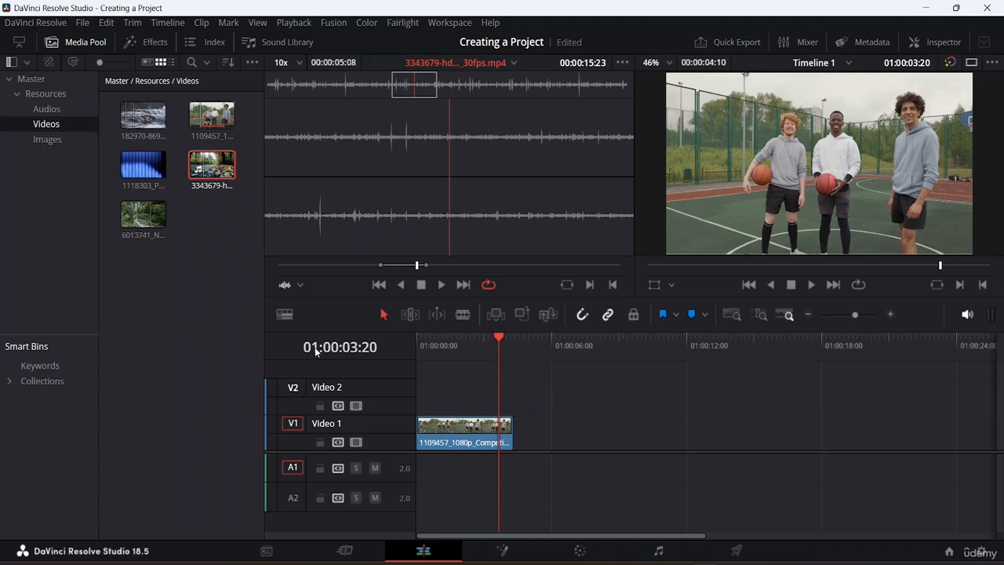
Delete the basketball clip from Video 1 on the timeline
click(471, 439)
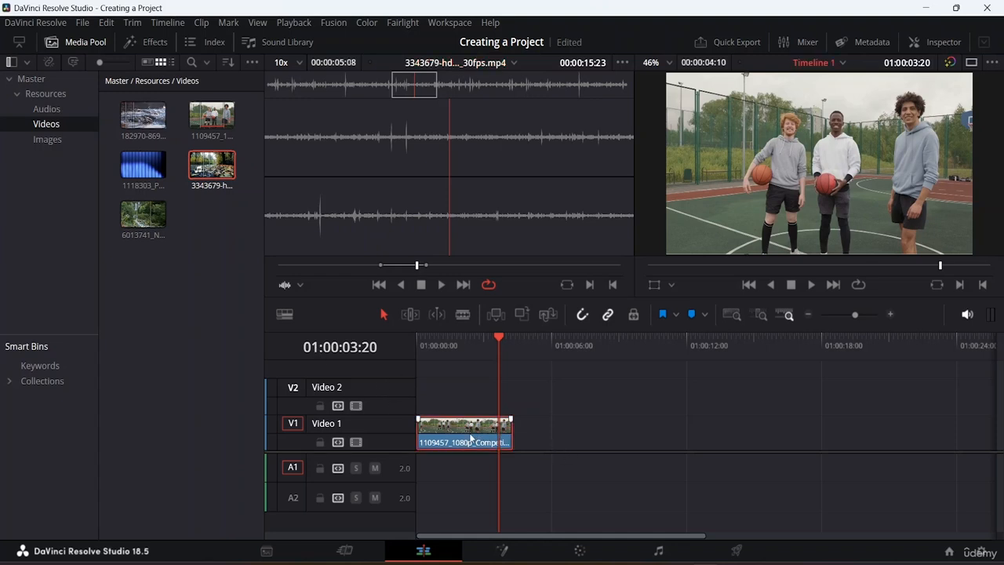
key(Delete)
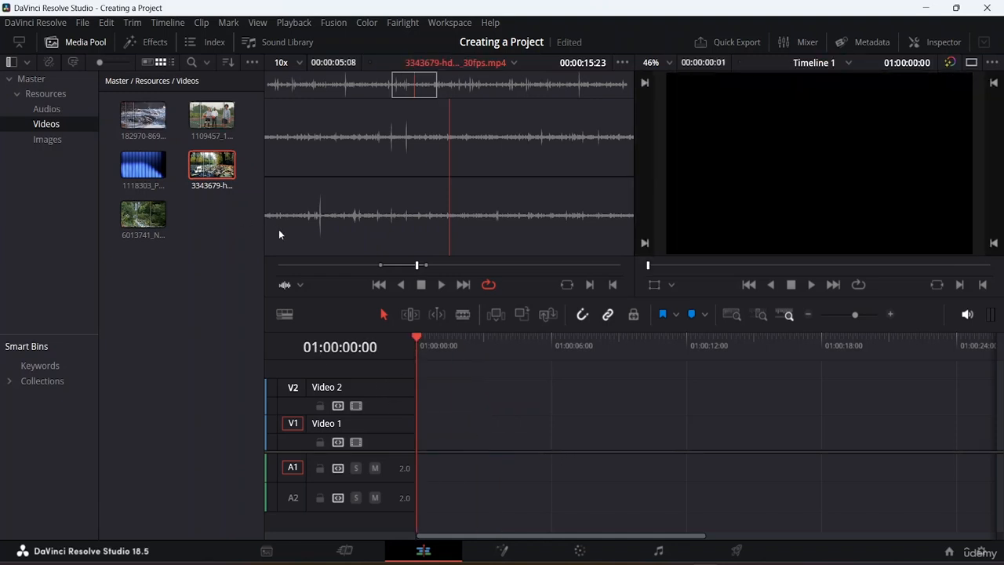
Place the autumn leaves clip at the start of Video 1 and scrub and play it in the source viewer
drag(224, 166, 426, 447)
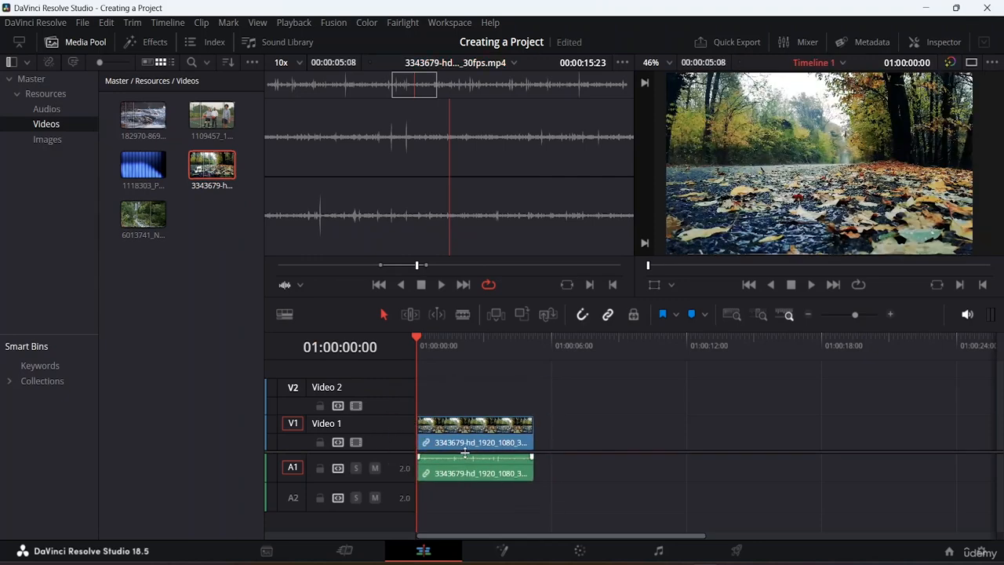
drag(417, 265, 377, 269)
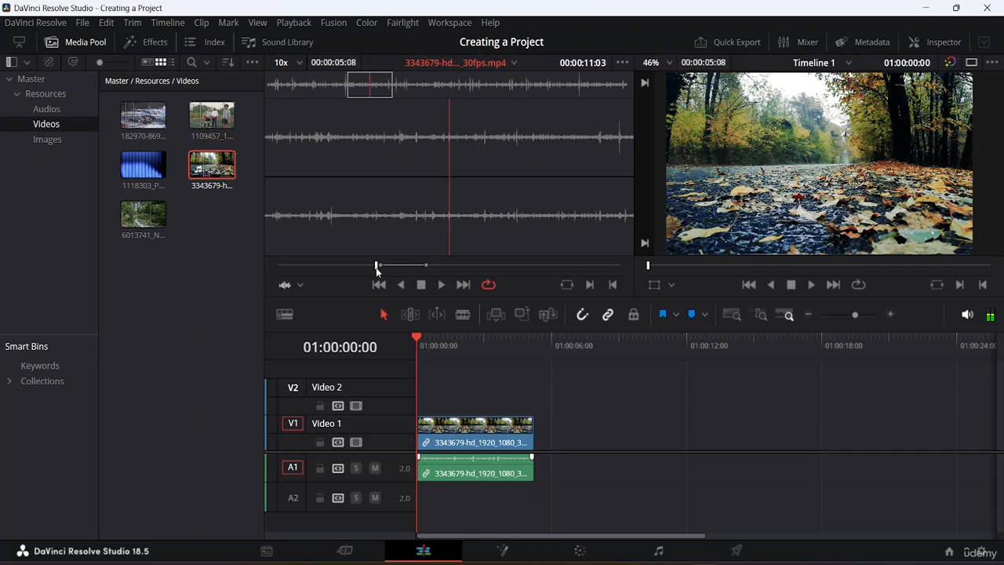
key(space)
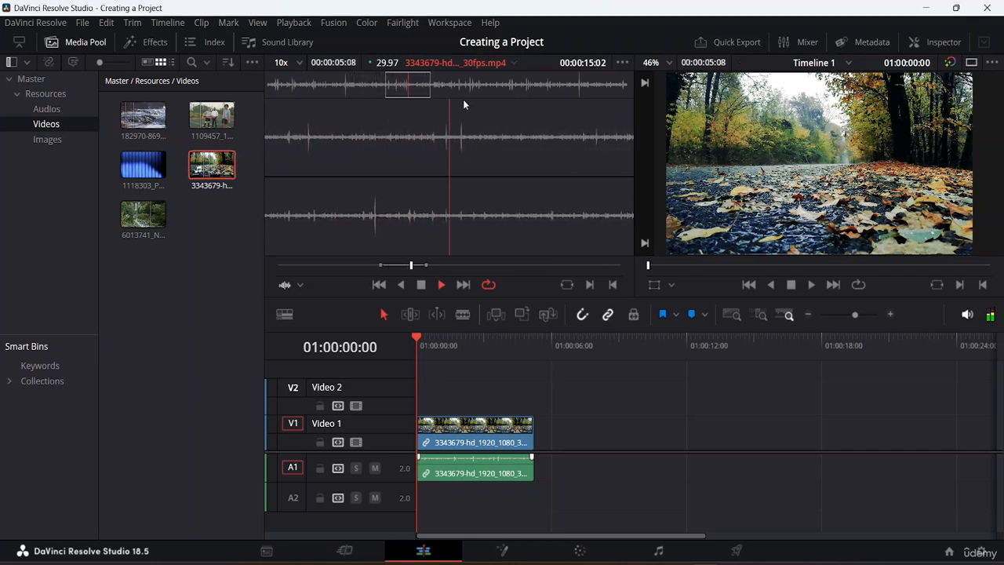
click(424, 287)
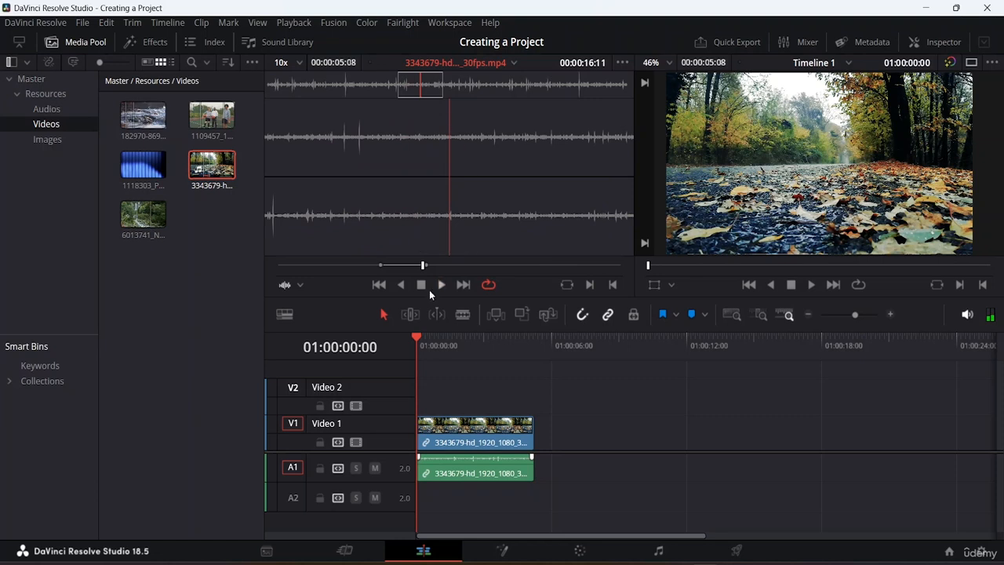
mouse_move(378, 264)
mouse_down()
mouse_move(345, 265)
mouse_move(374, 269)
mouse_up()
mouse_move(342, 138)
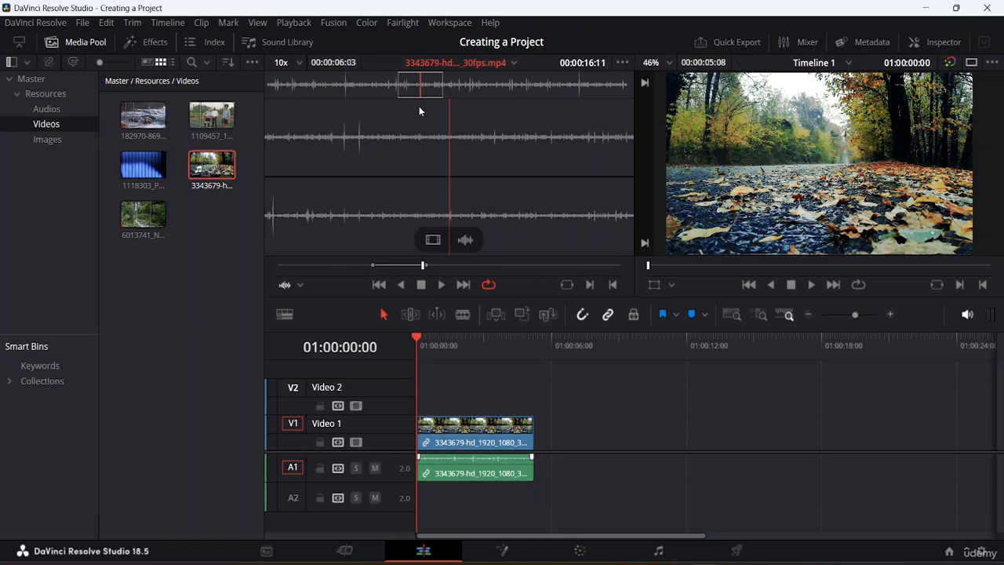
Switch the source viewer to Offline display, then back to Source display
click(300, 285)
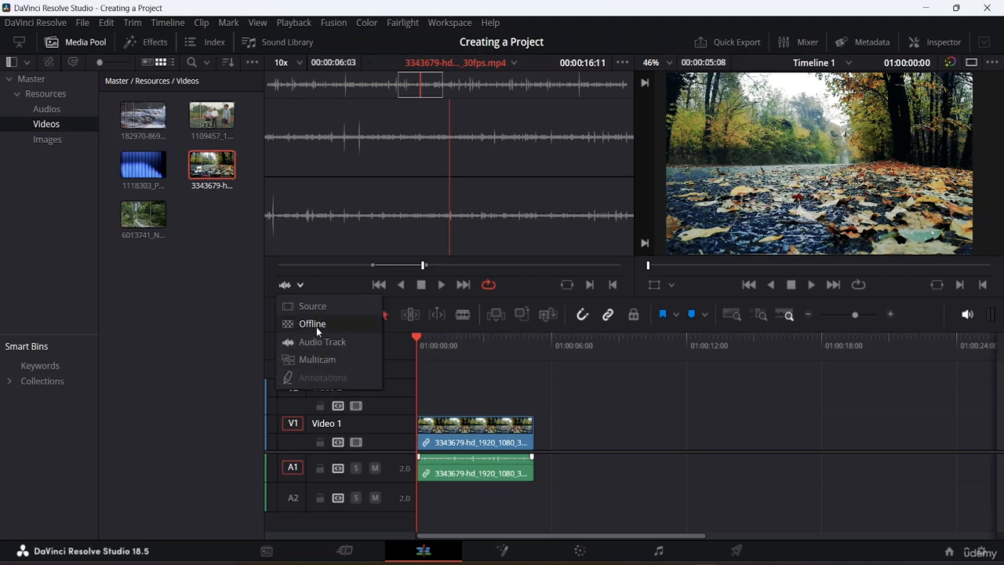
click(316, 323)
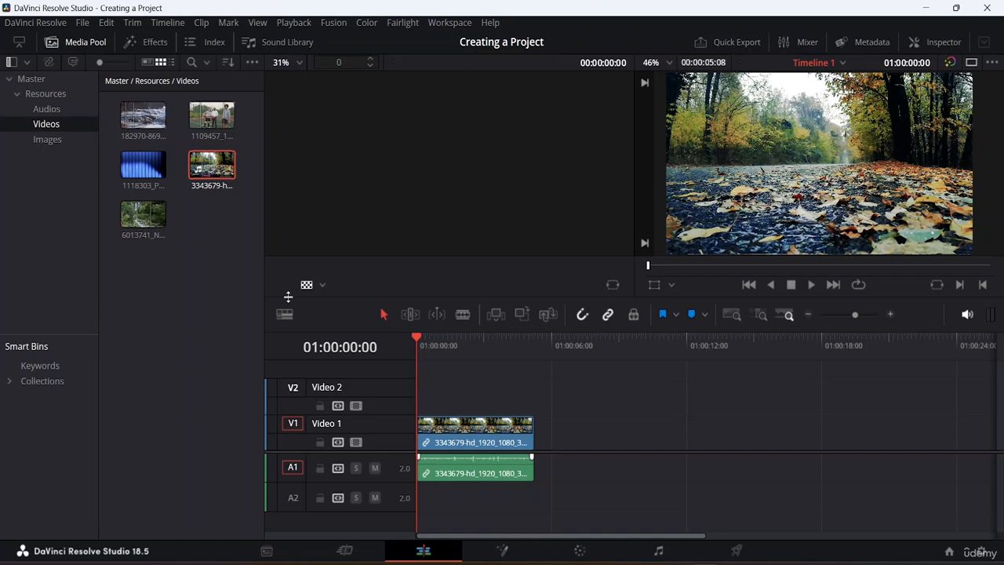
click(323, 285)
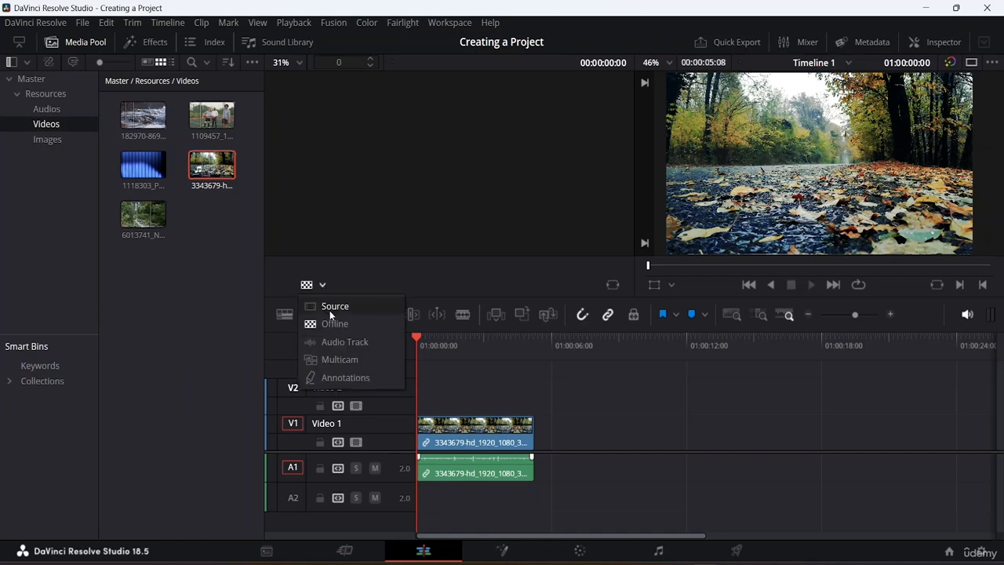
click(329, 306)
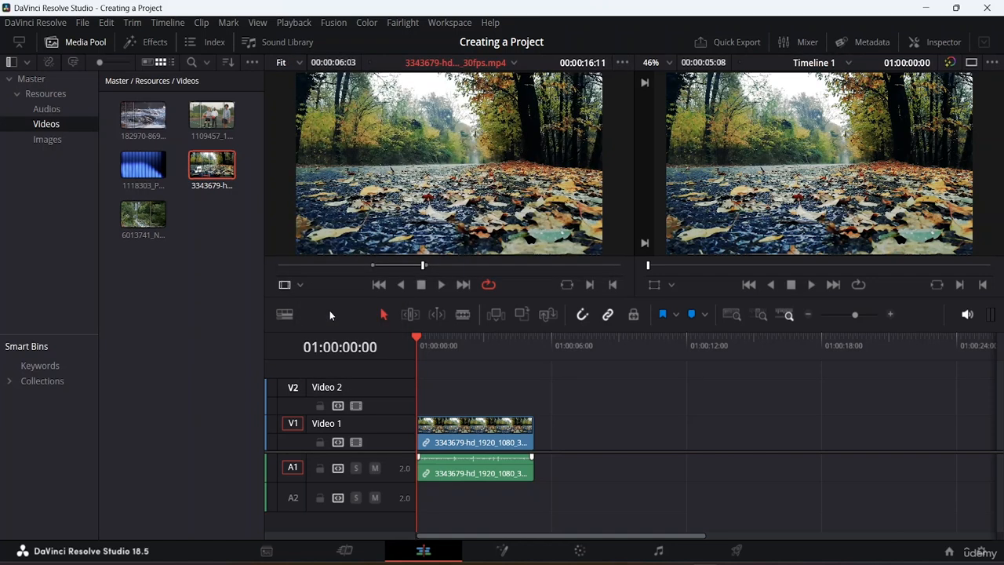
Turn Show All Video Frames on and back off in the source viewer options
click(622, 62)
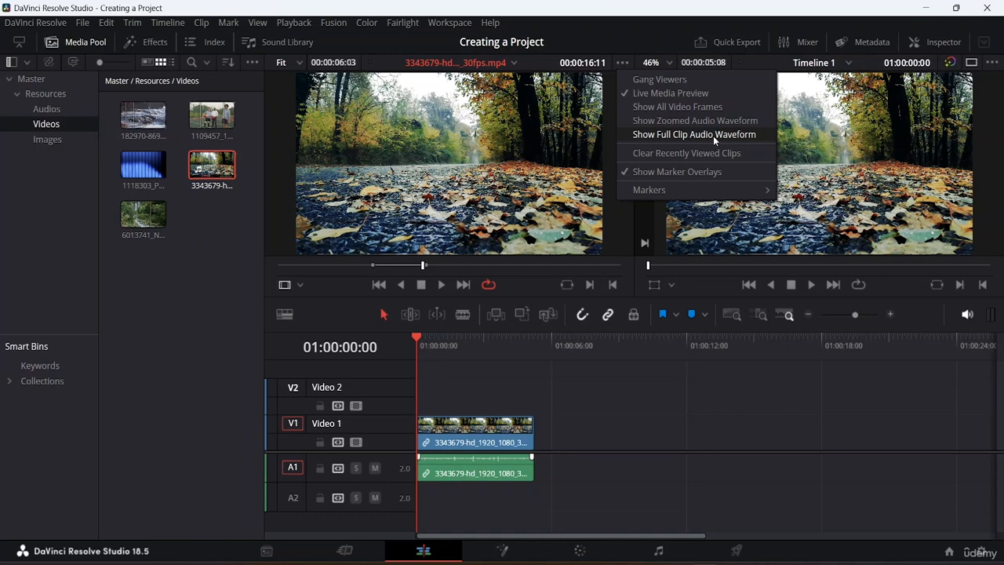
click(627, 107)
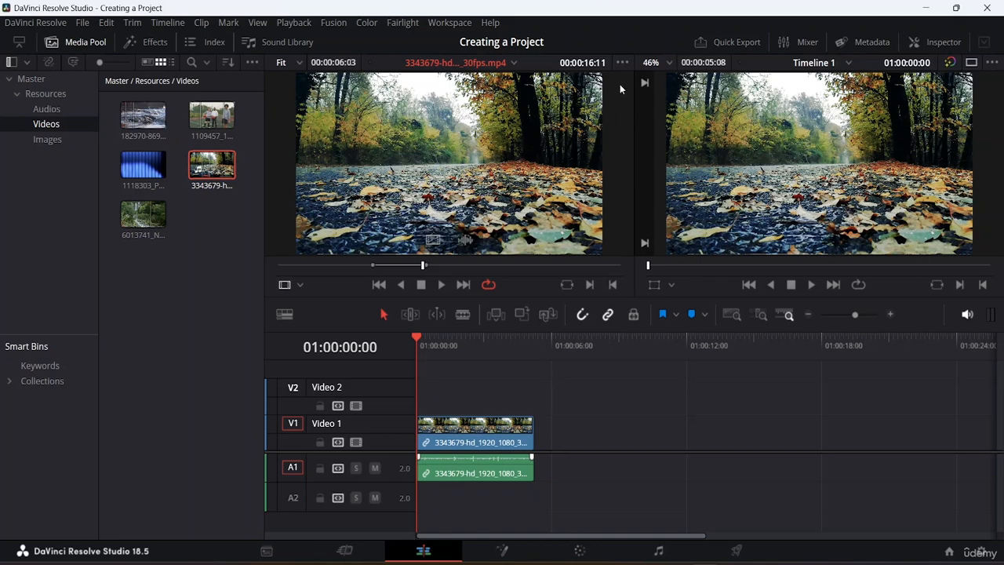
click(622, 62)
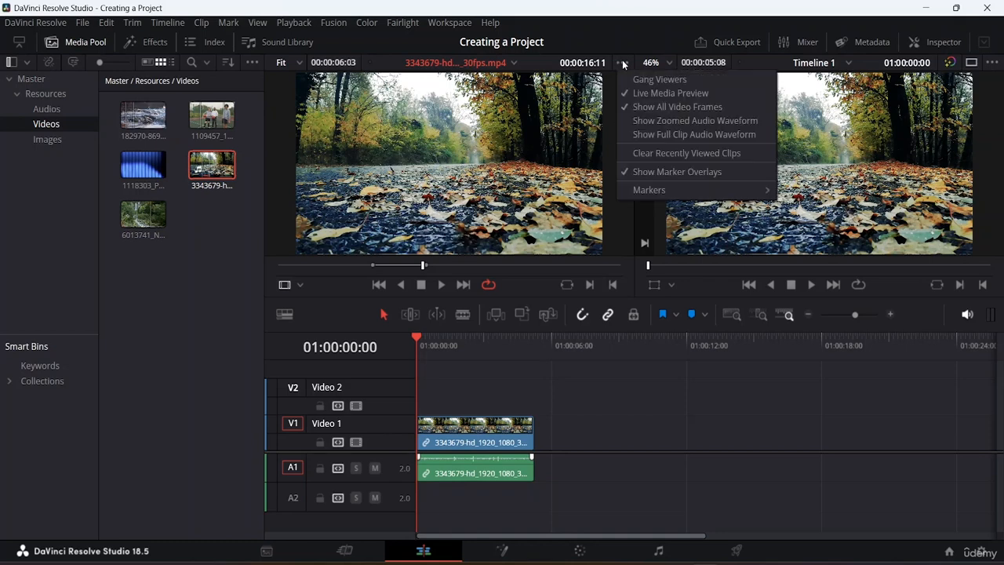
click(622, 108)
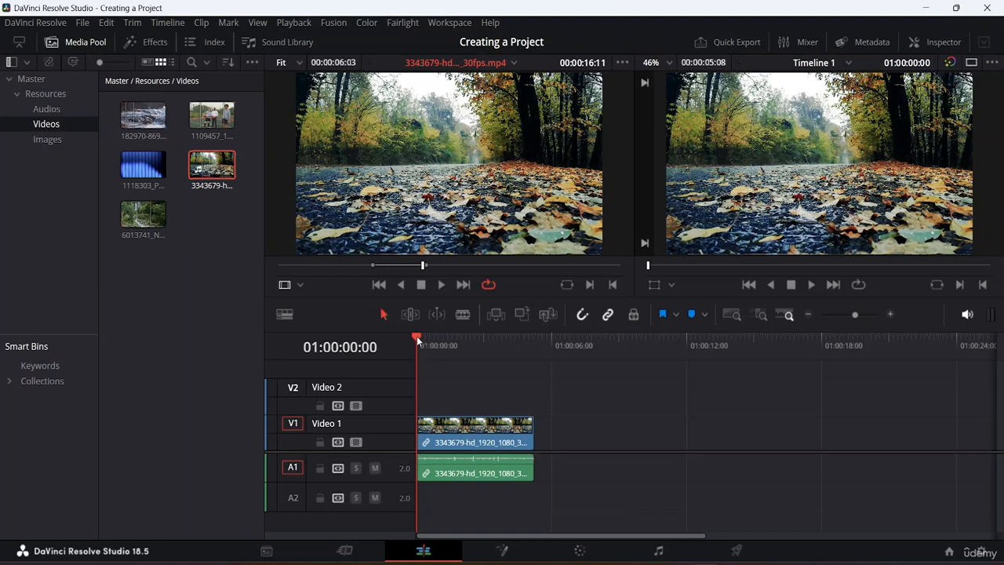
Park the timeline playhead at about 01:00:02:20 and mark an In/Out range of about 00:00:01:13 on clip 1118303
drag(416, 335, 536, 344)
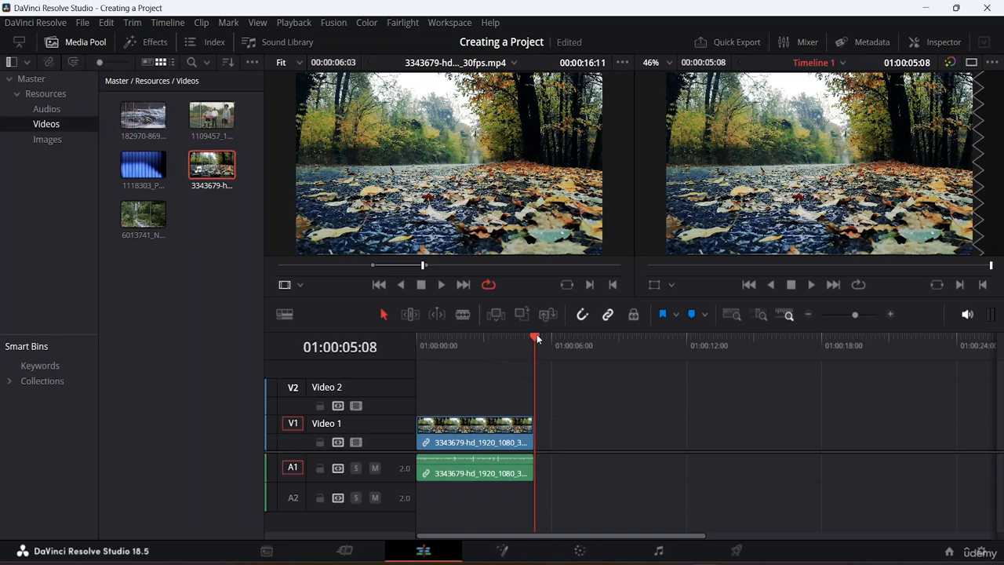
drag(527, 337, 469, 334)
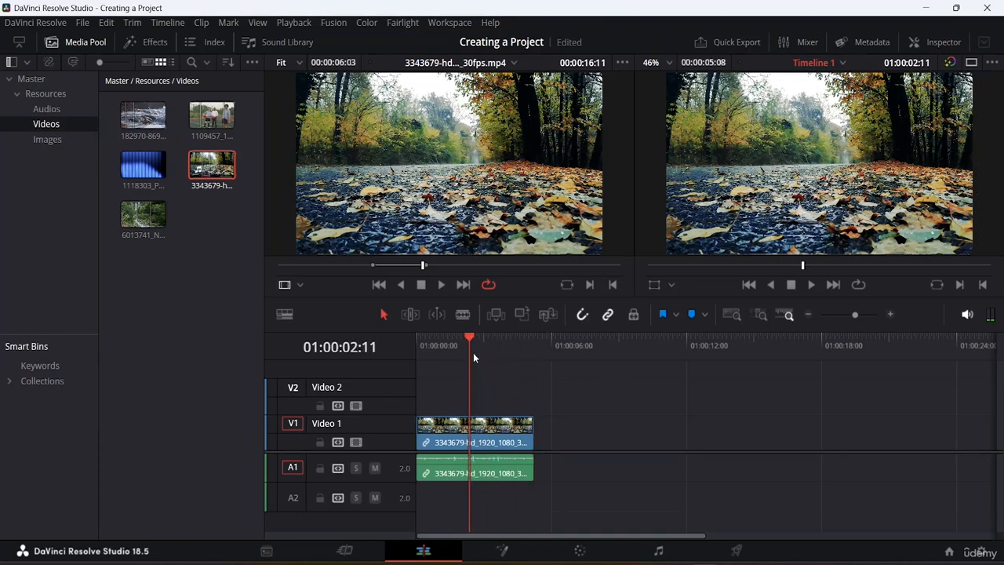
drag(468, 333, 476, 335)
click(144, 178)
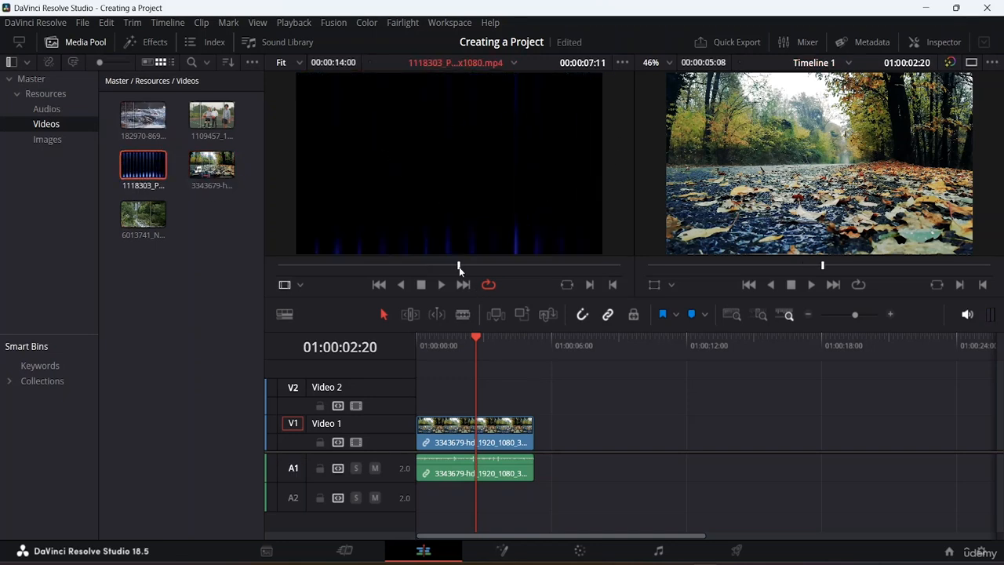
click(346, 266)
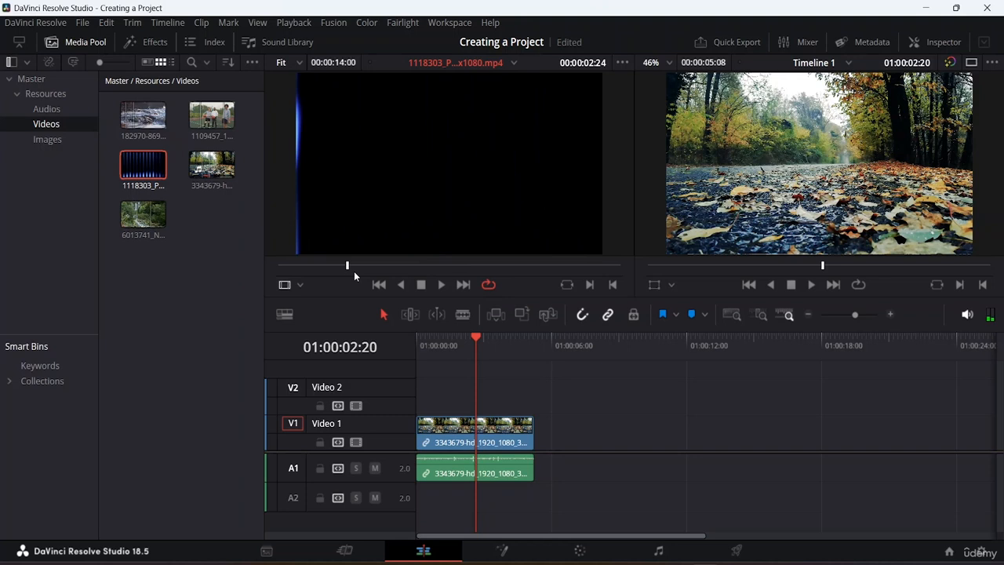
key(i)
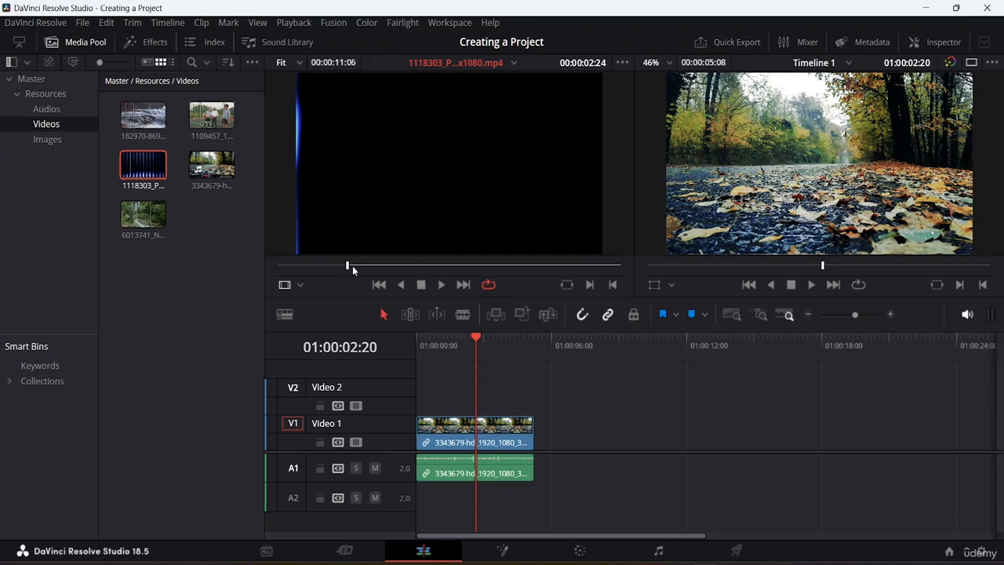
click(440, 265)
drag(439, 266, 382, 272)
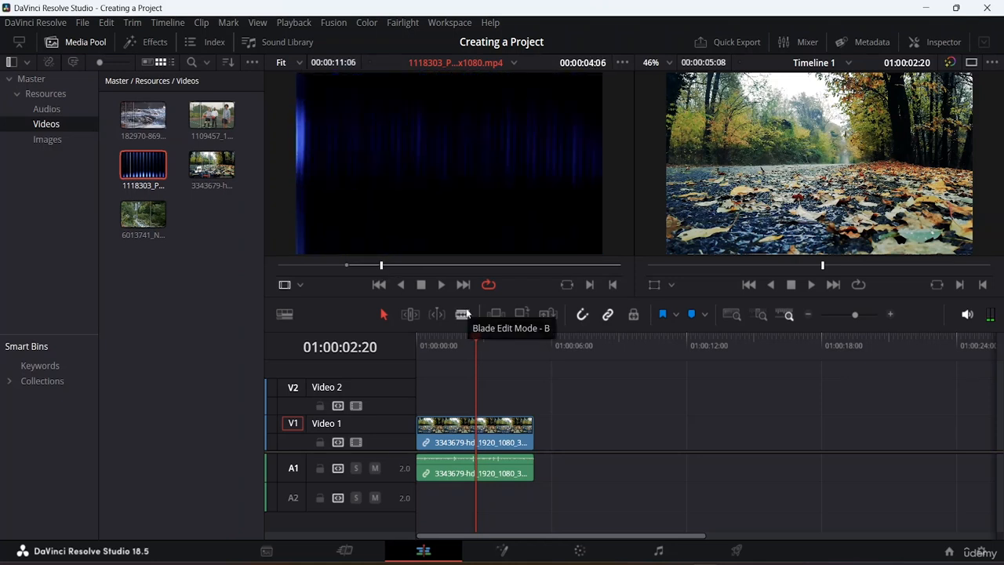
key(o)
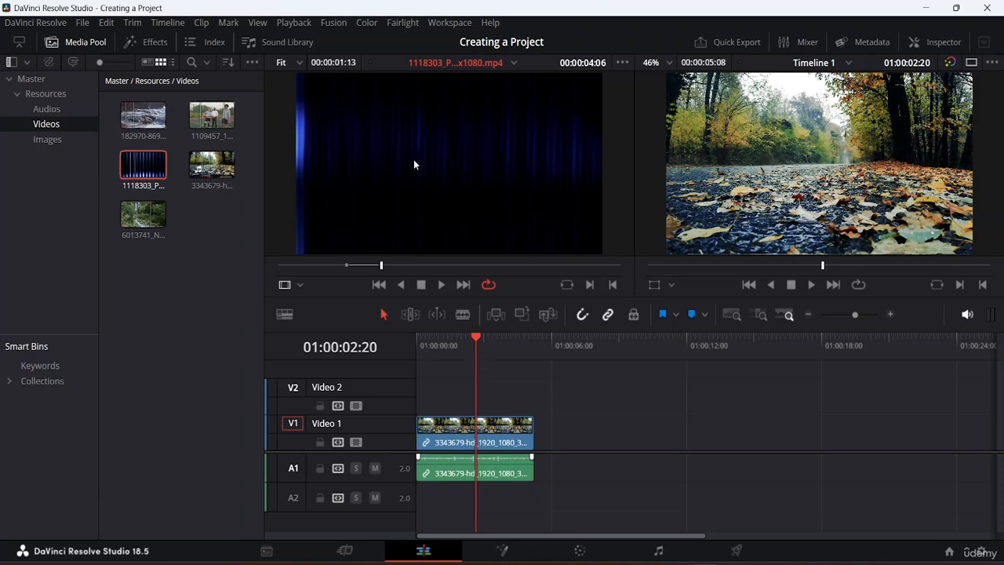
Insert the marked 1118303 range at the playhead, splitting the leaves clip, then remove it again
click(493, 314)
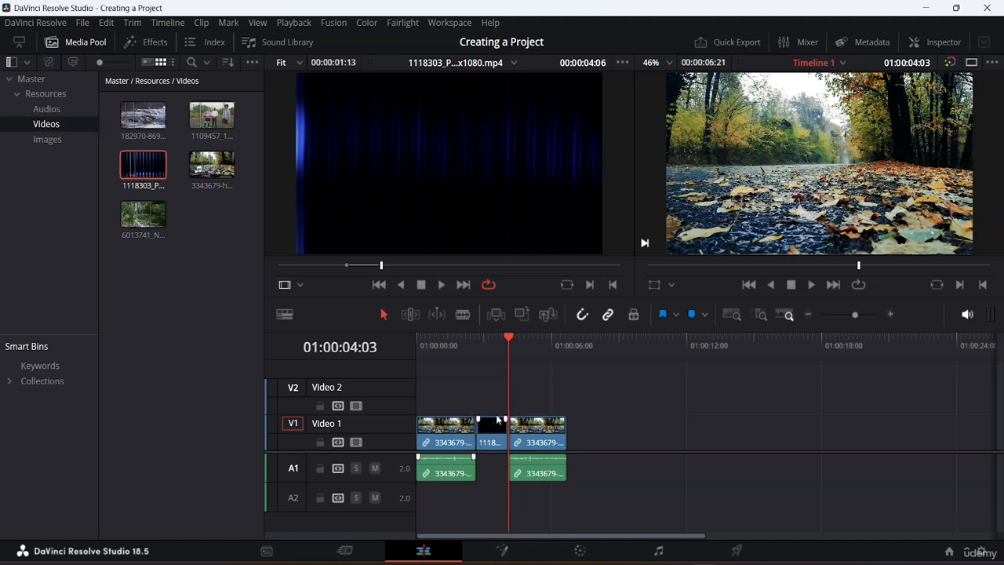
click(464, 440)
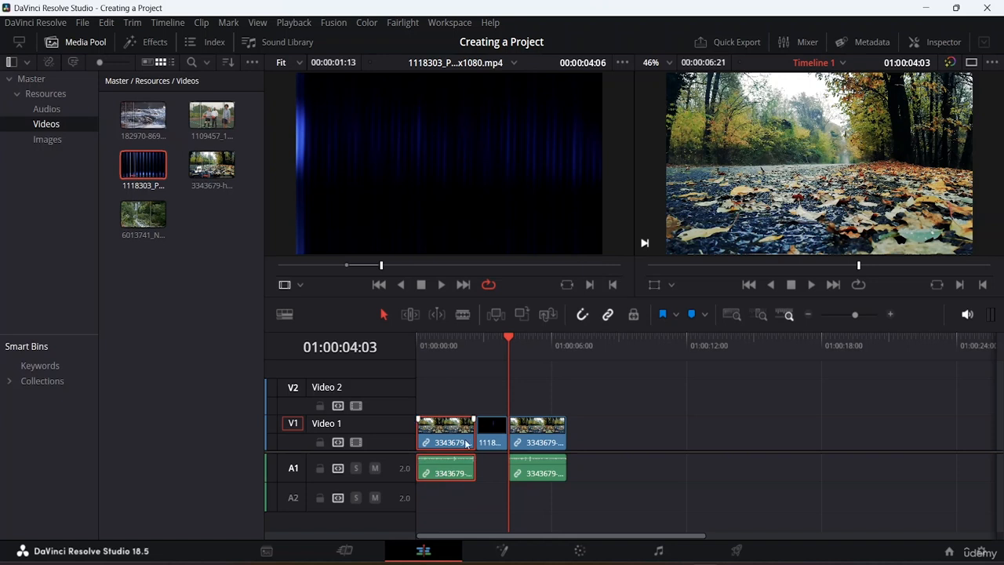
click(549, 439)
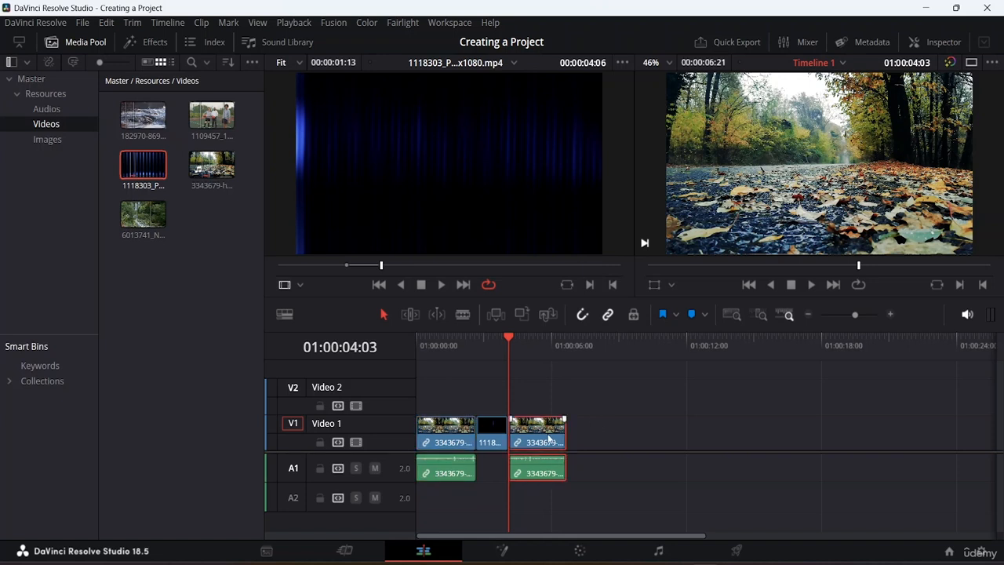
click(490, 435)
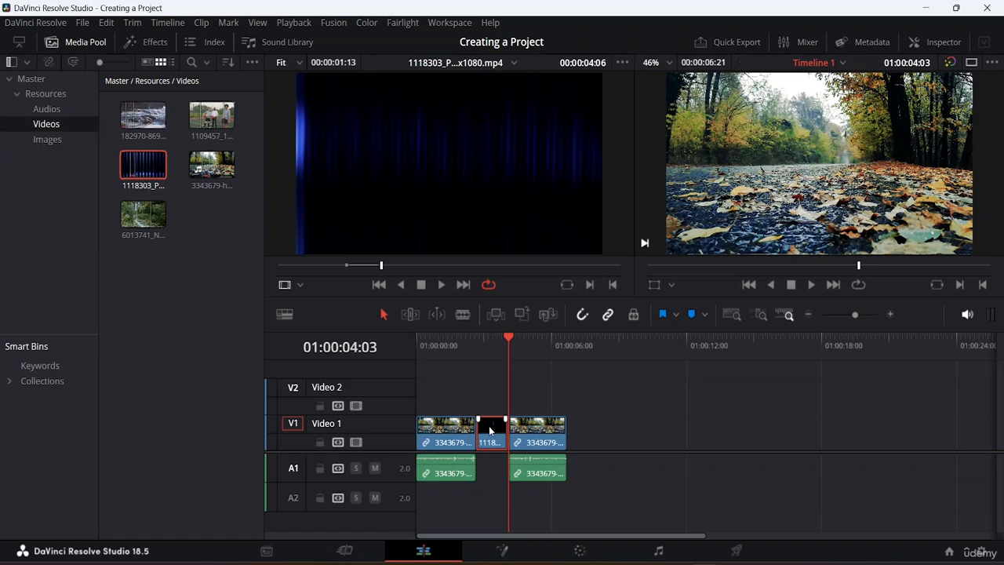
key(Delete)
key(Up)
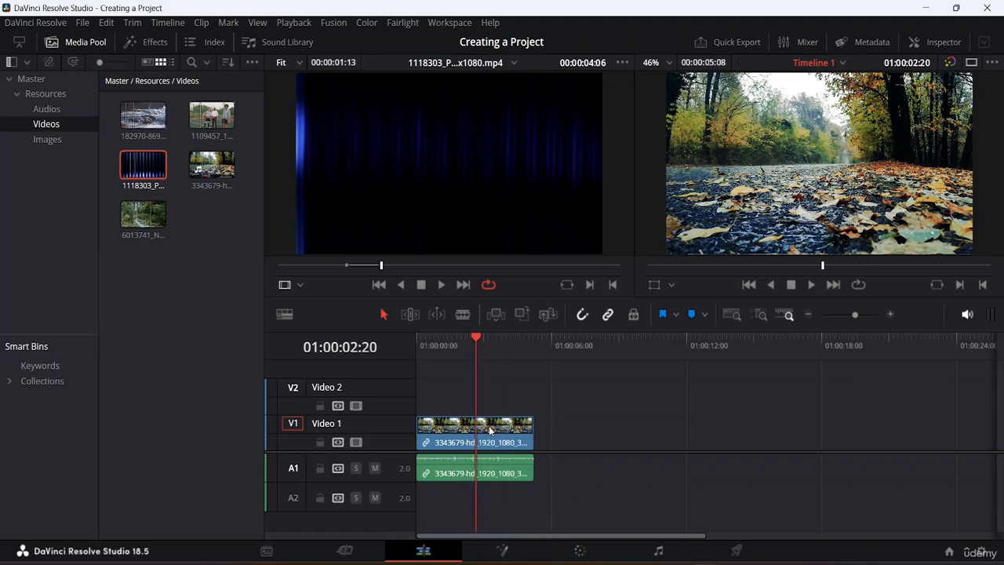
Open the leaves clip's context menu, insert the marked range at the playhead again, then undo the insert
click(504, 433)
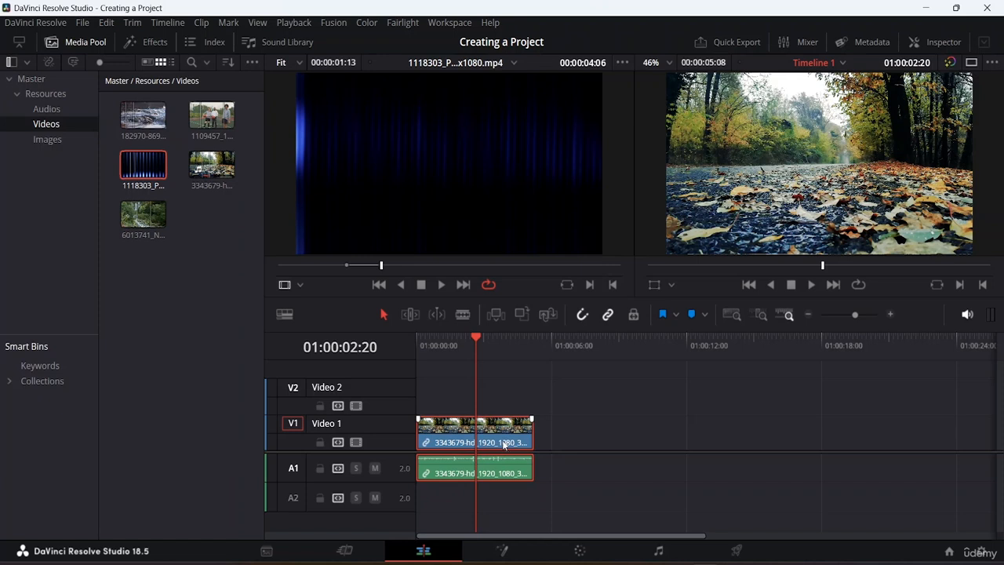
right_click(508, 449)
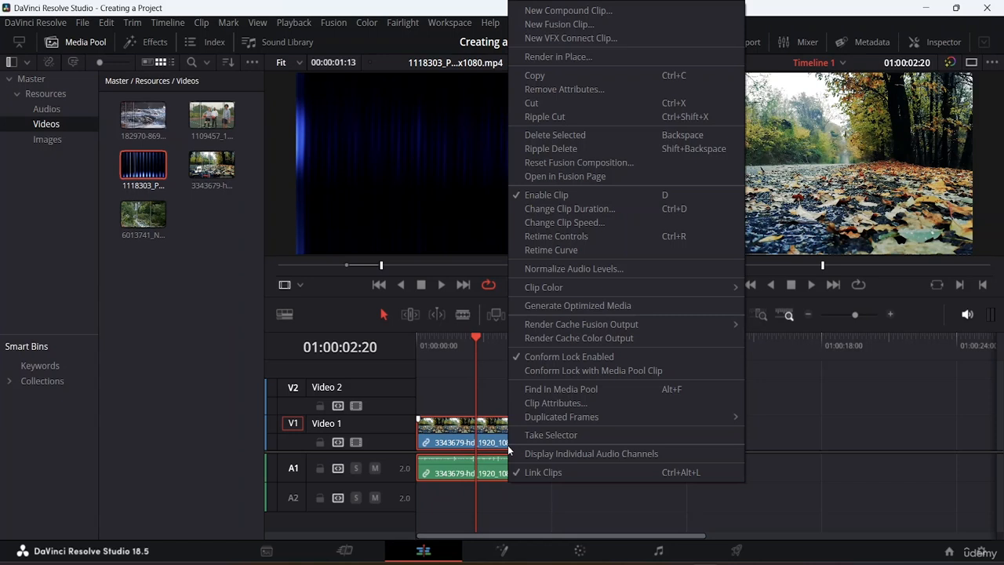
click(837, 388)
click(488, 449)
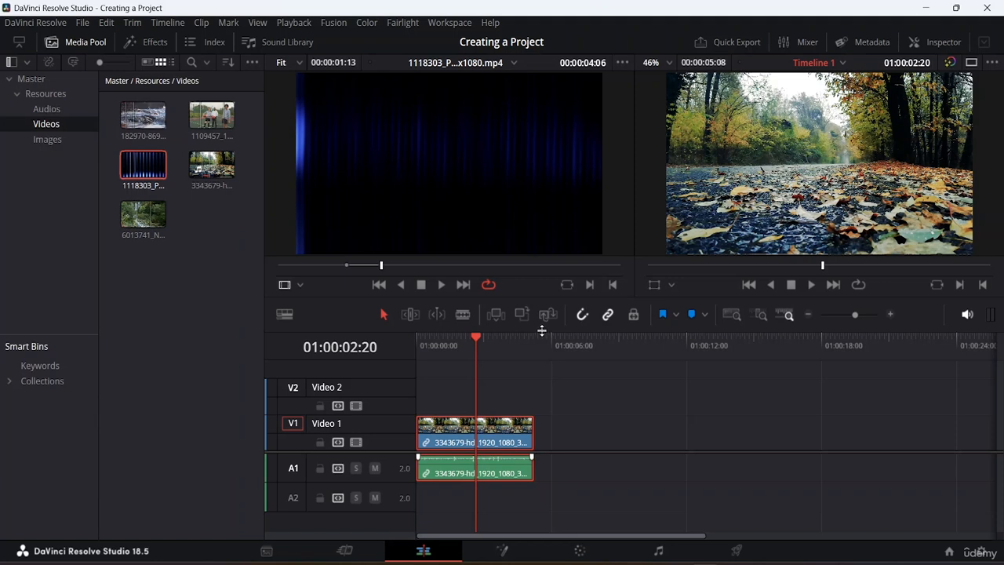
click(497, 315)
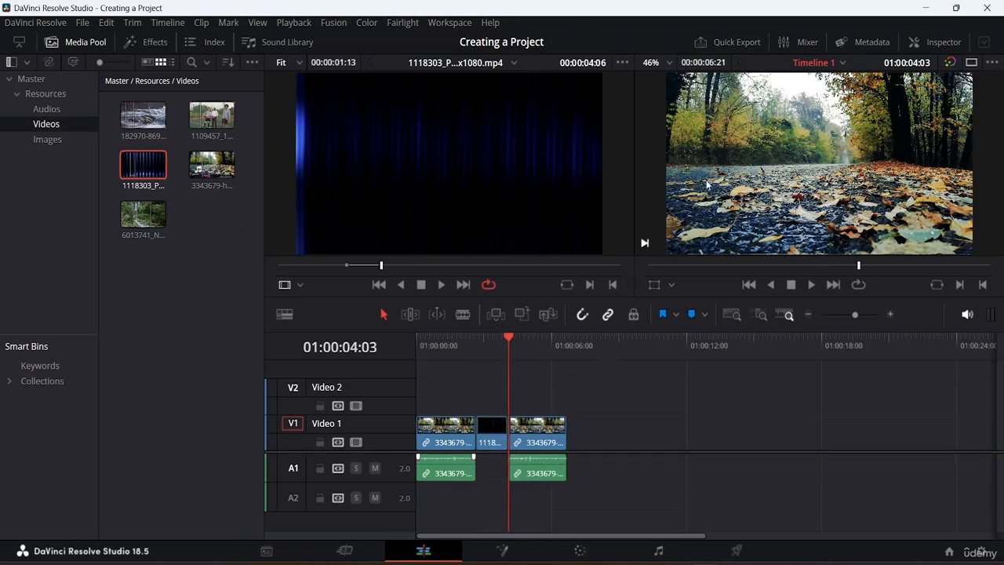
key(ctrl+z)
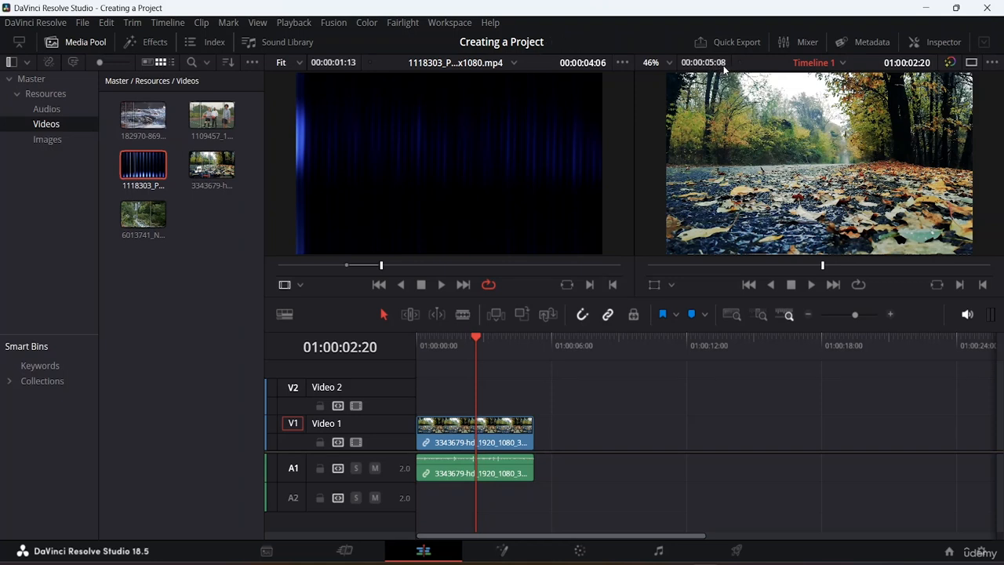
Insert the marked 1118303 range into the leaves clip at the playhead once more, then undo that insert
click(499, 314)
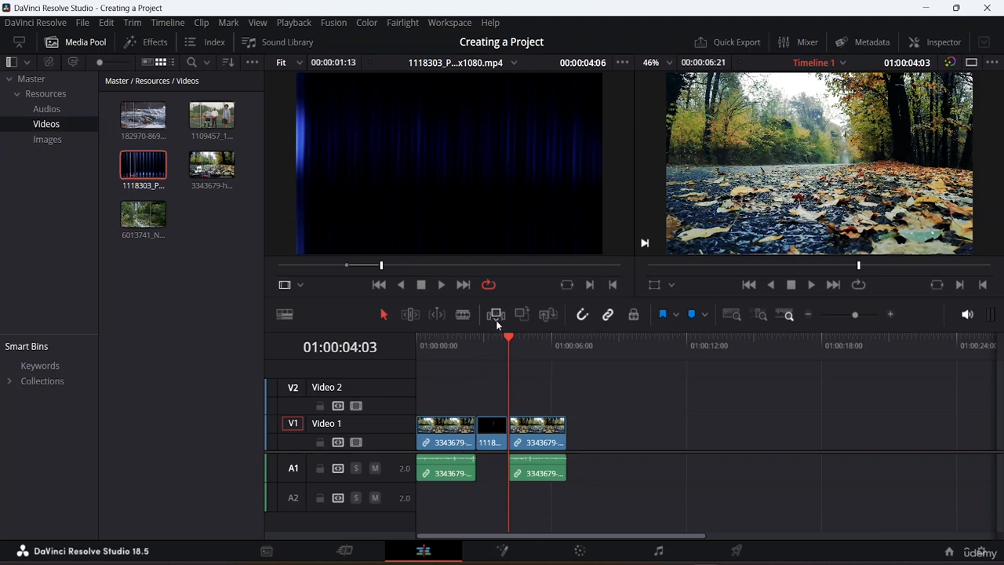
key(ctrl+z)
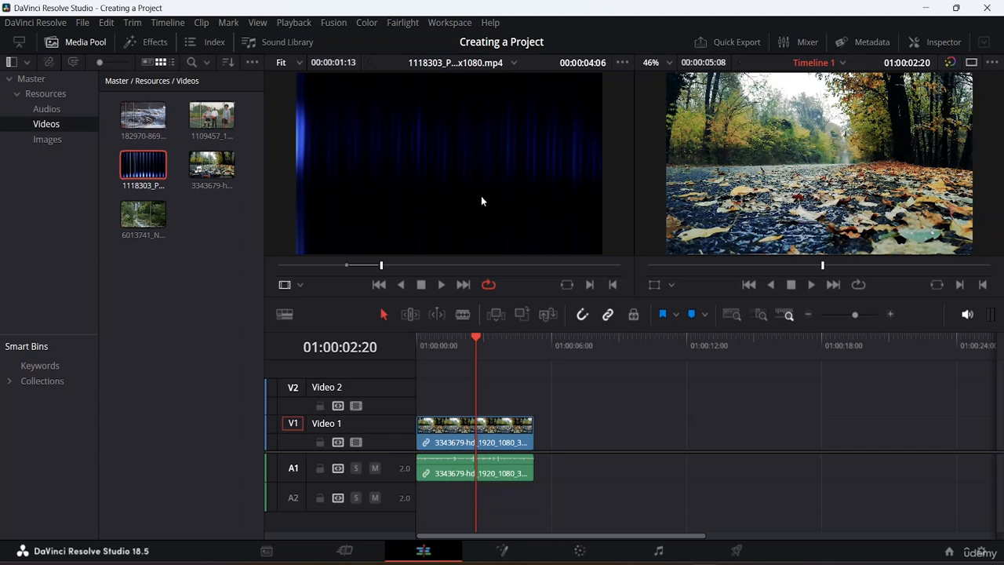
Overwrite the leaves clip at the playhead with the marked 1118303 range, inspect the pieces, then undo the overwrite
click(523, 312)
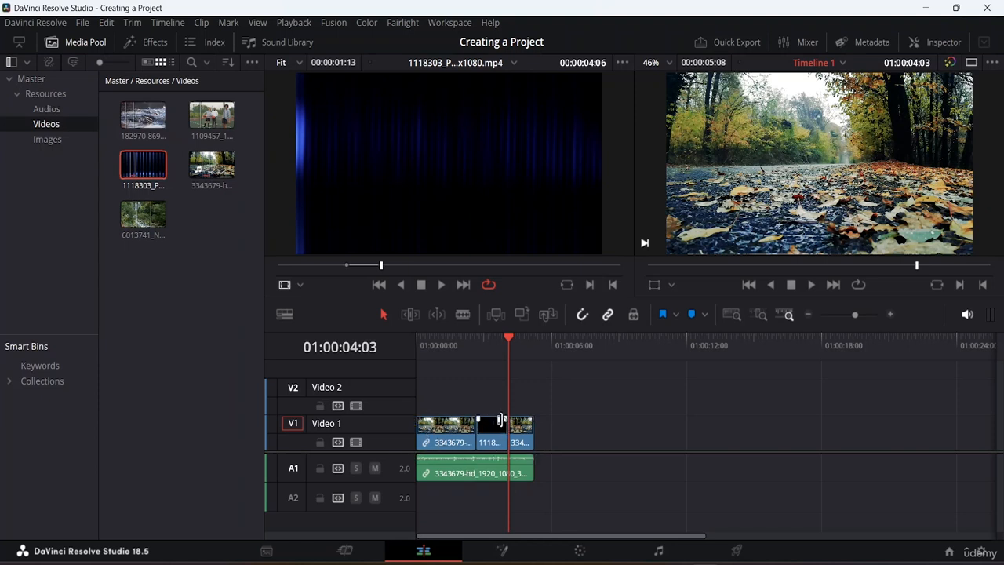
click(449, 441)
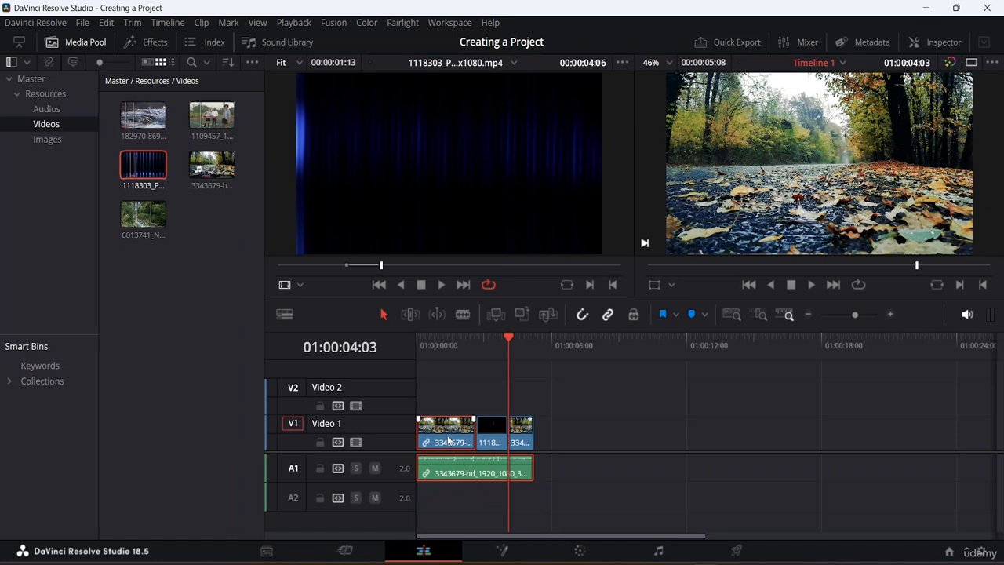
click(497, 437)
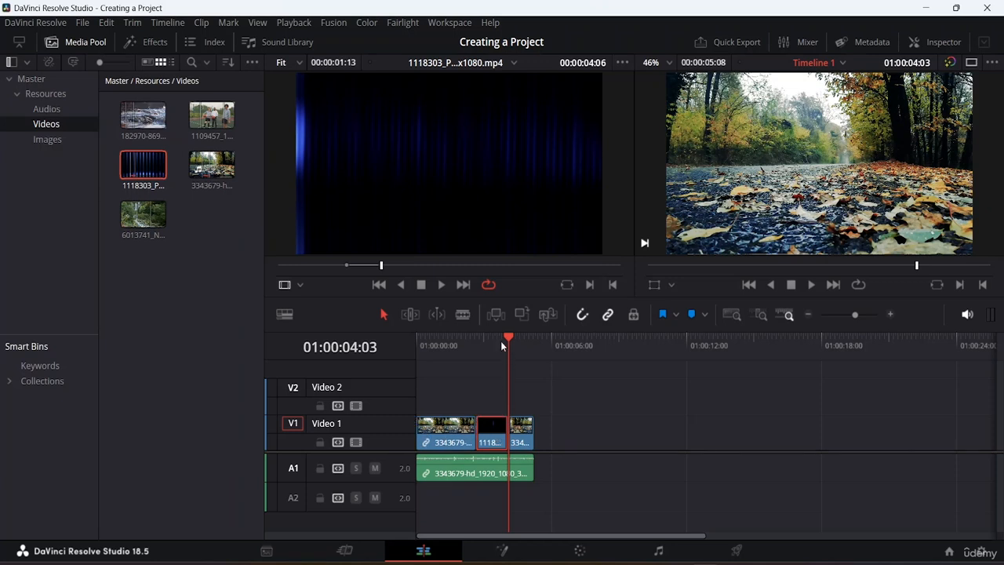
drag(508, 336, 490, 340)
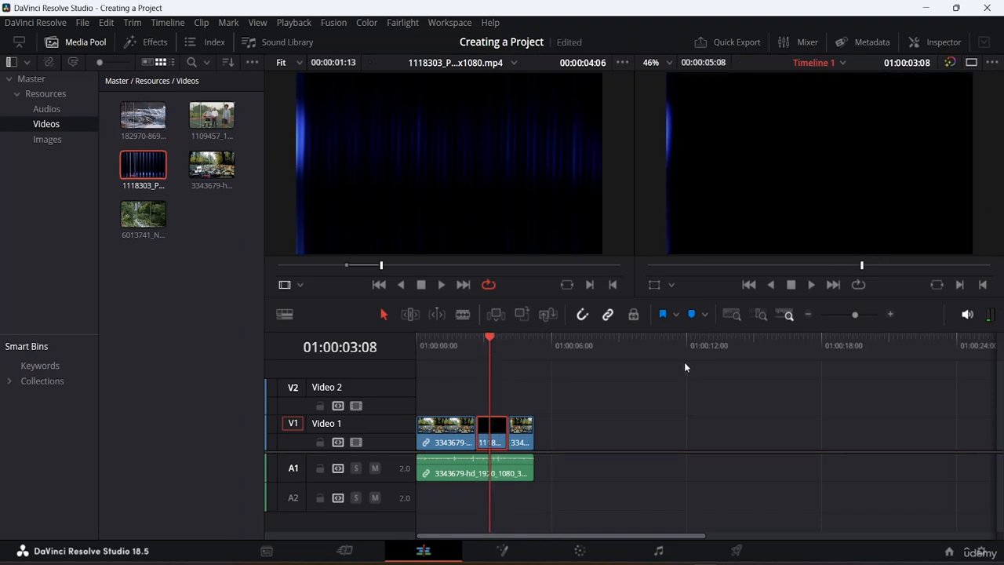
key(ctrl+z)
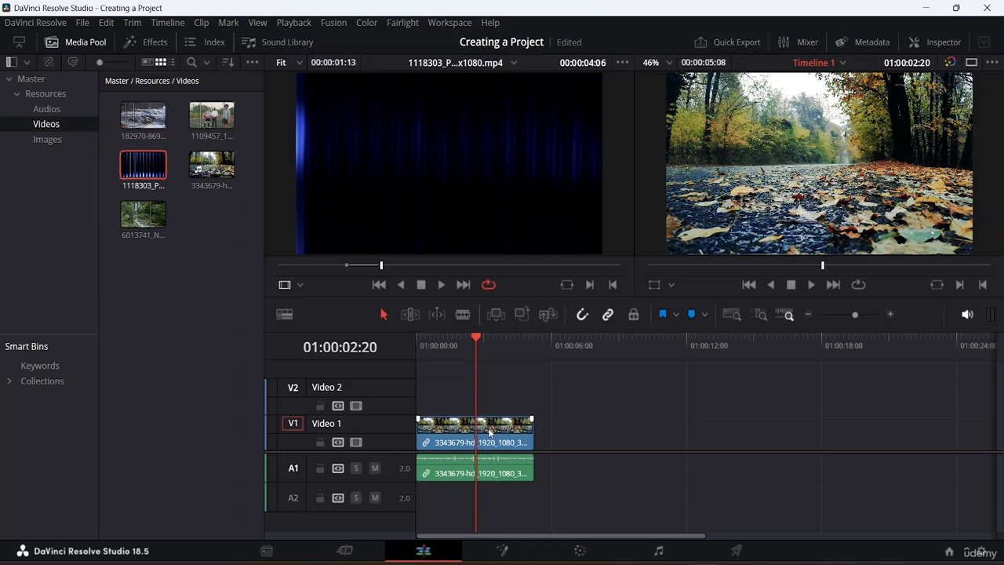
Replace the selected leaves clip with the 1118303 source clip, undo the replacement, and save the project
click(457, 430)
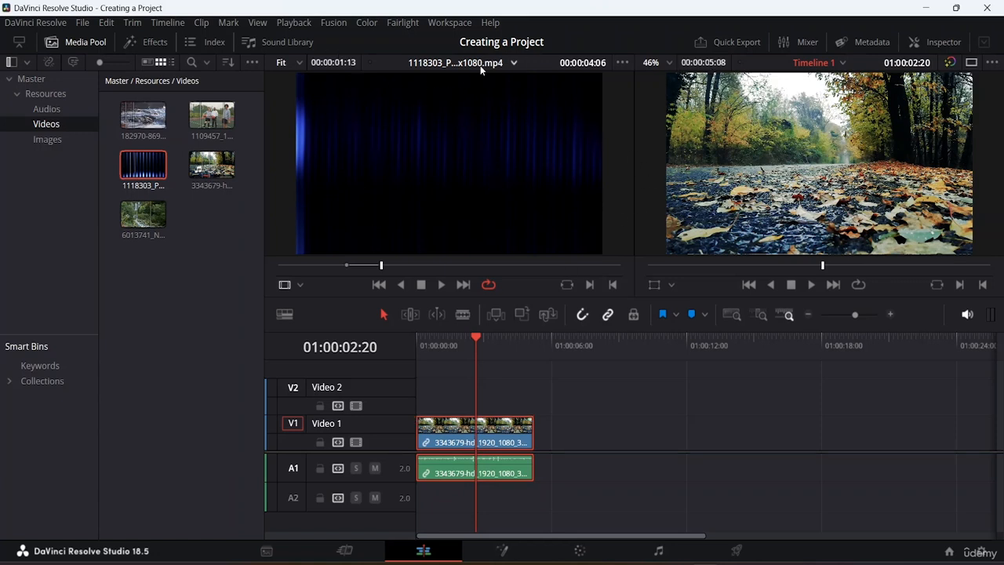
click(552, 313)
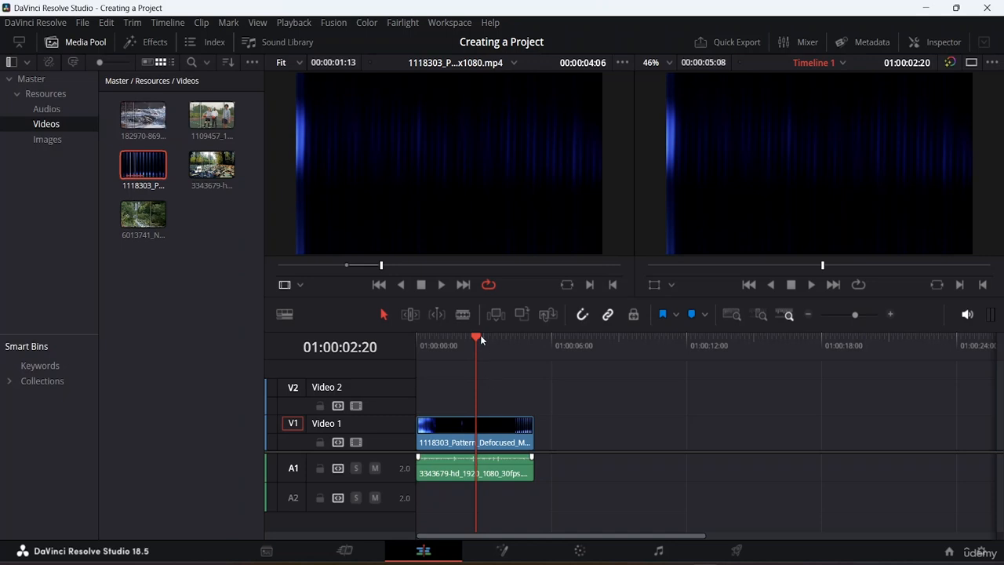
drag(479, 338, 414, 337)
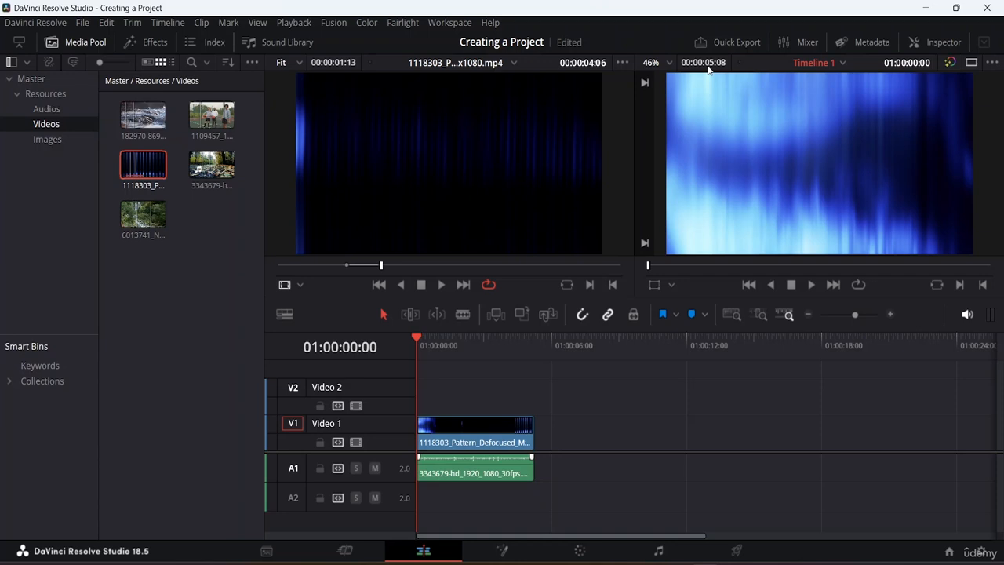
key(ctrl+z)
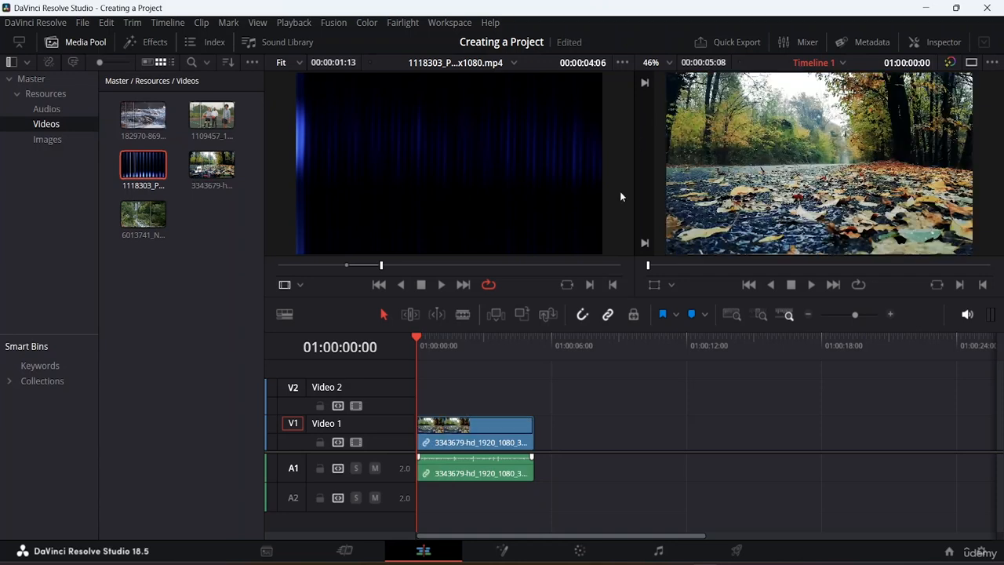
key(ctrl+s)
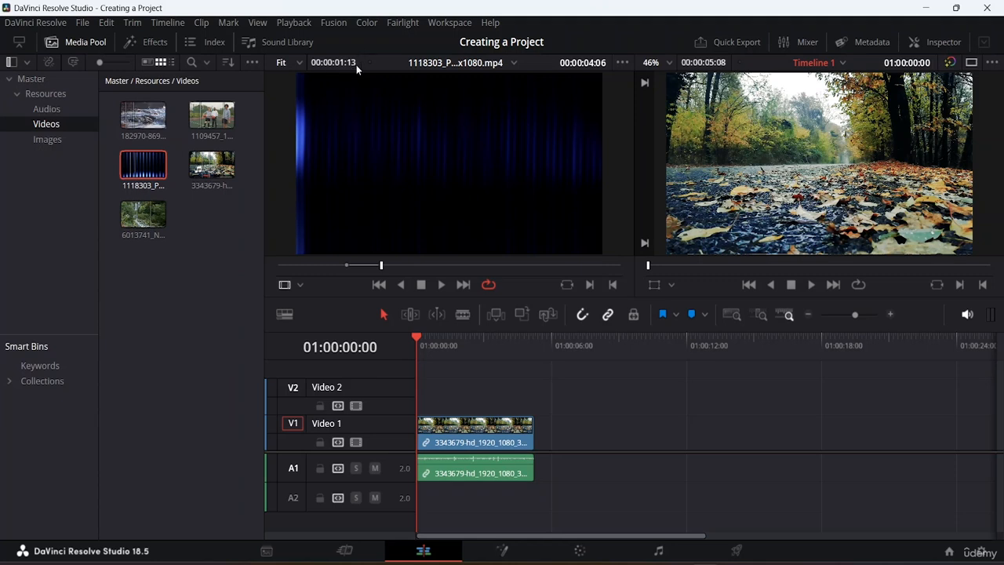
Replace the selected leaves clip on the timeline with the 1118303 source clip again
click(474, 437)
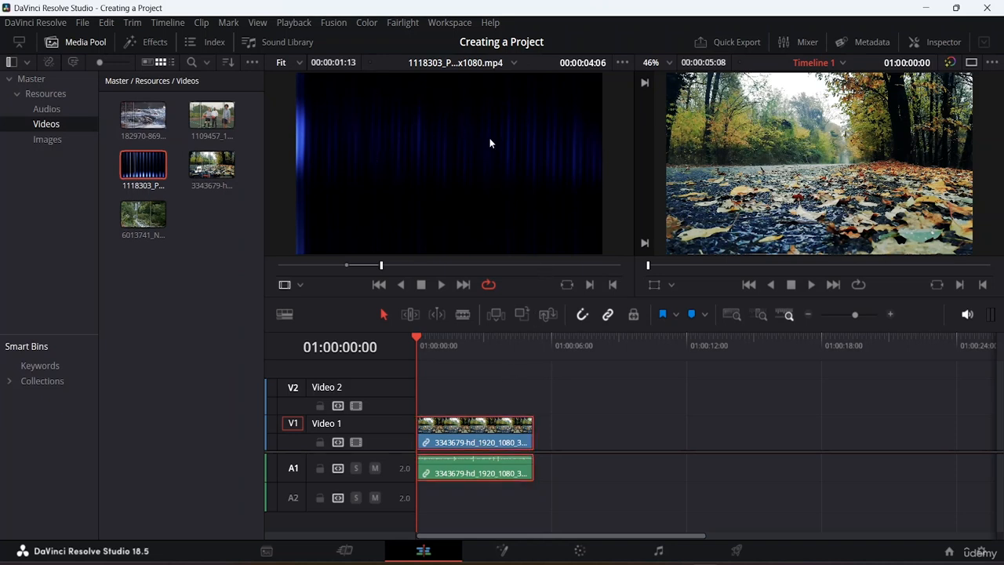
click(547, 315)
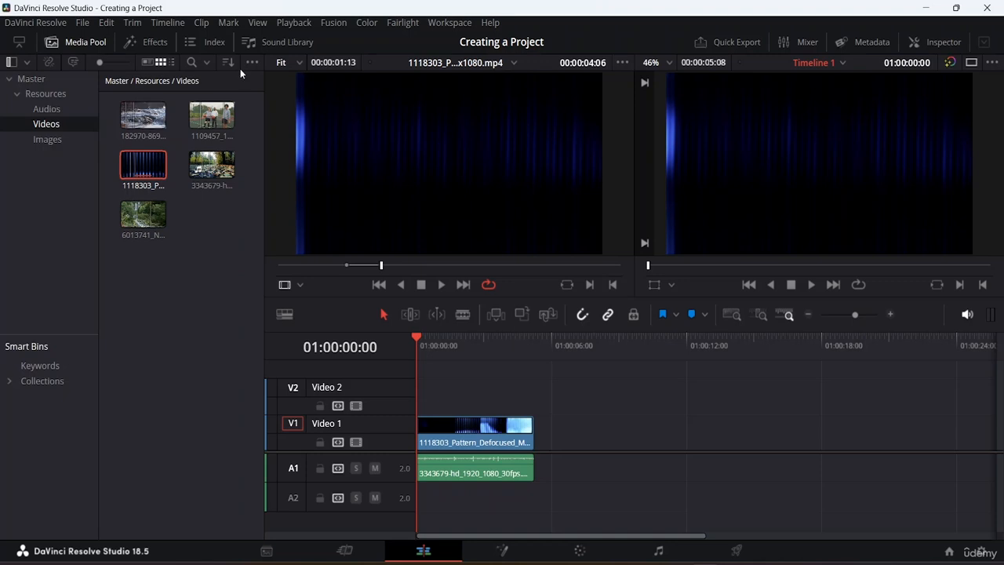
click(192, 277)
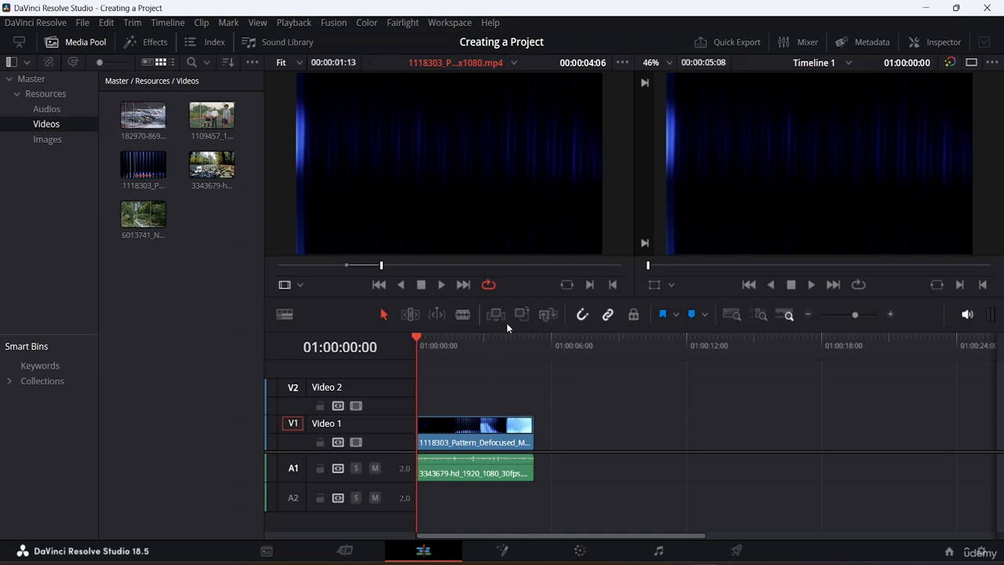
click(106, 23)
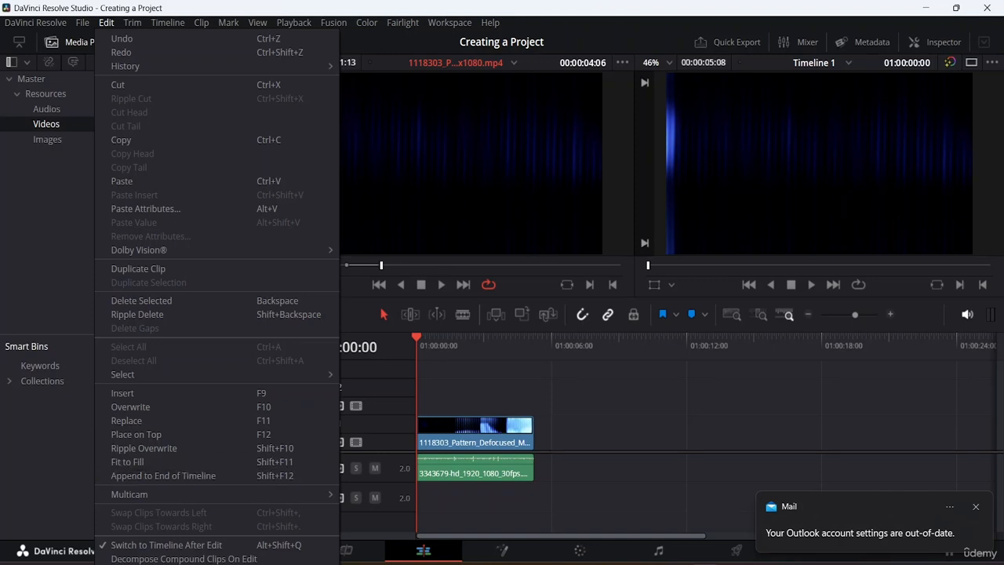
click(979, 507)
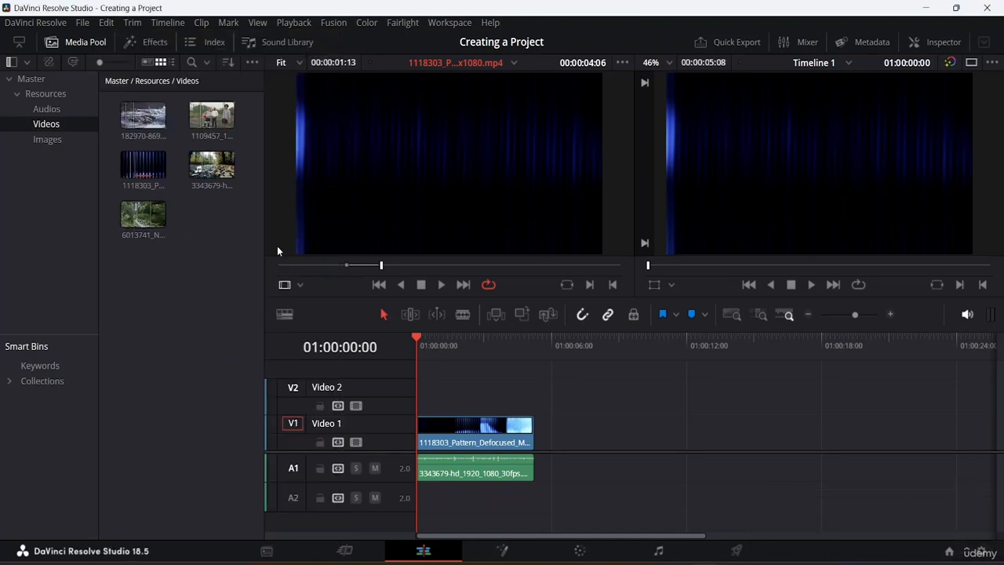
Select the 1118303 timeline clip and jump the playhead to its end
click(458, 438)
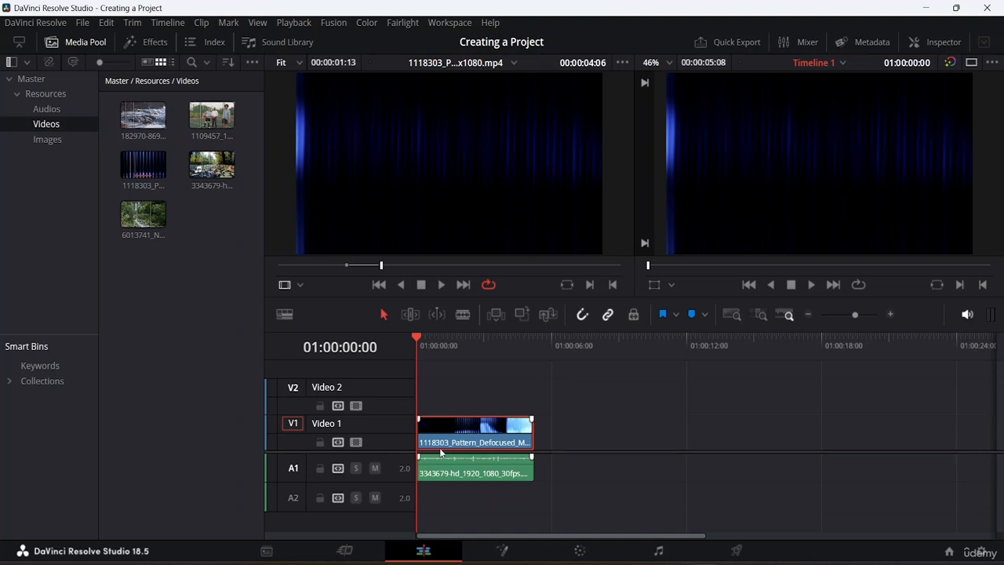
key(Down)
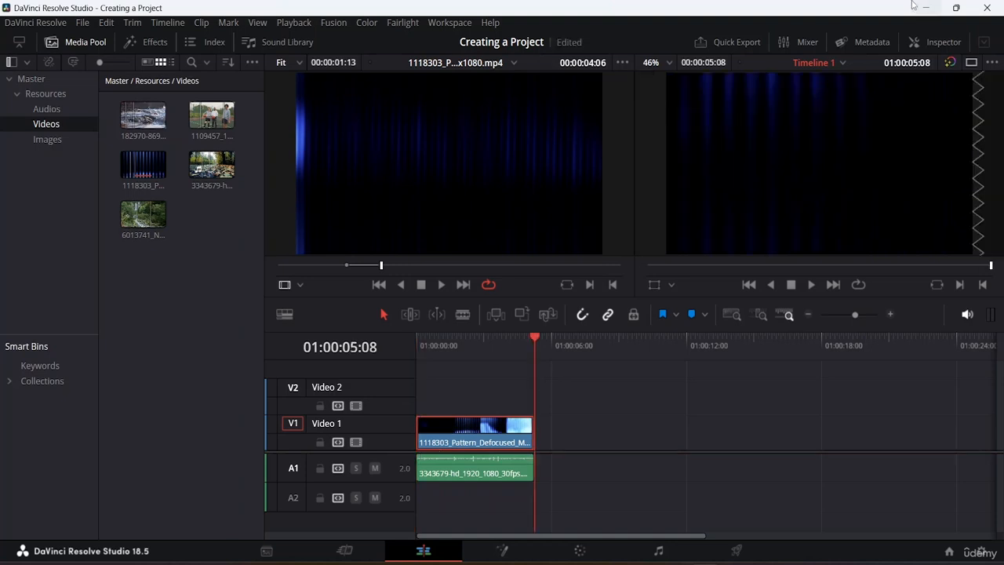